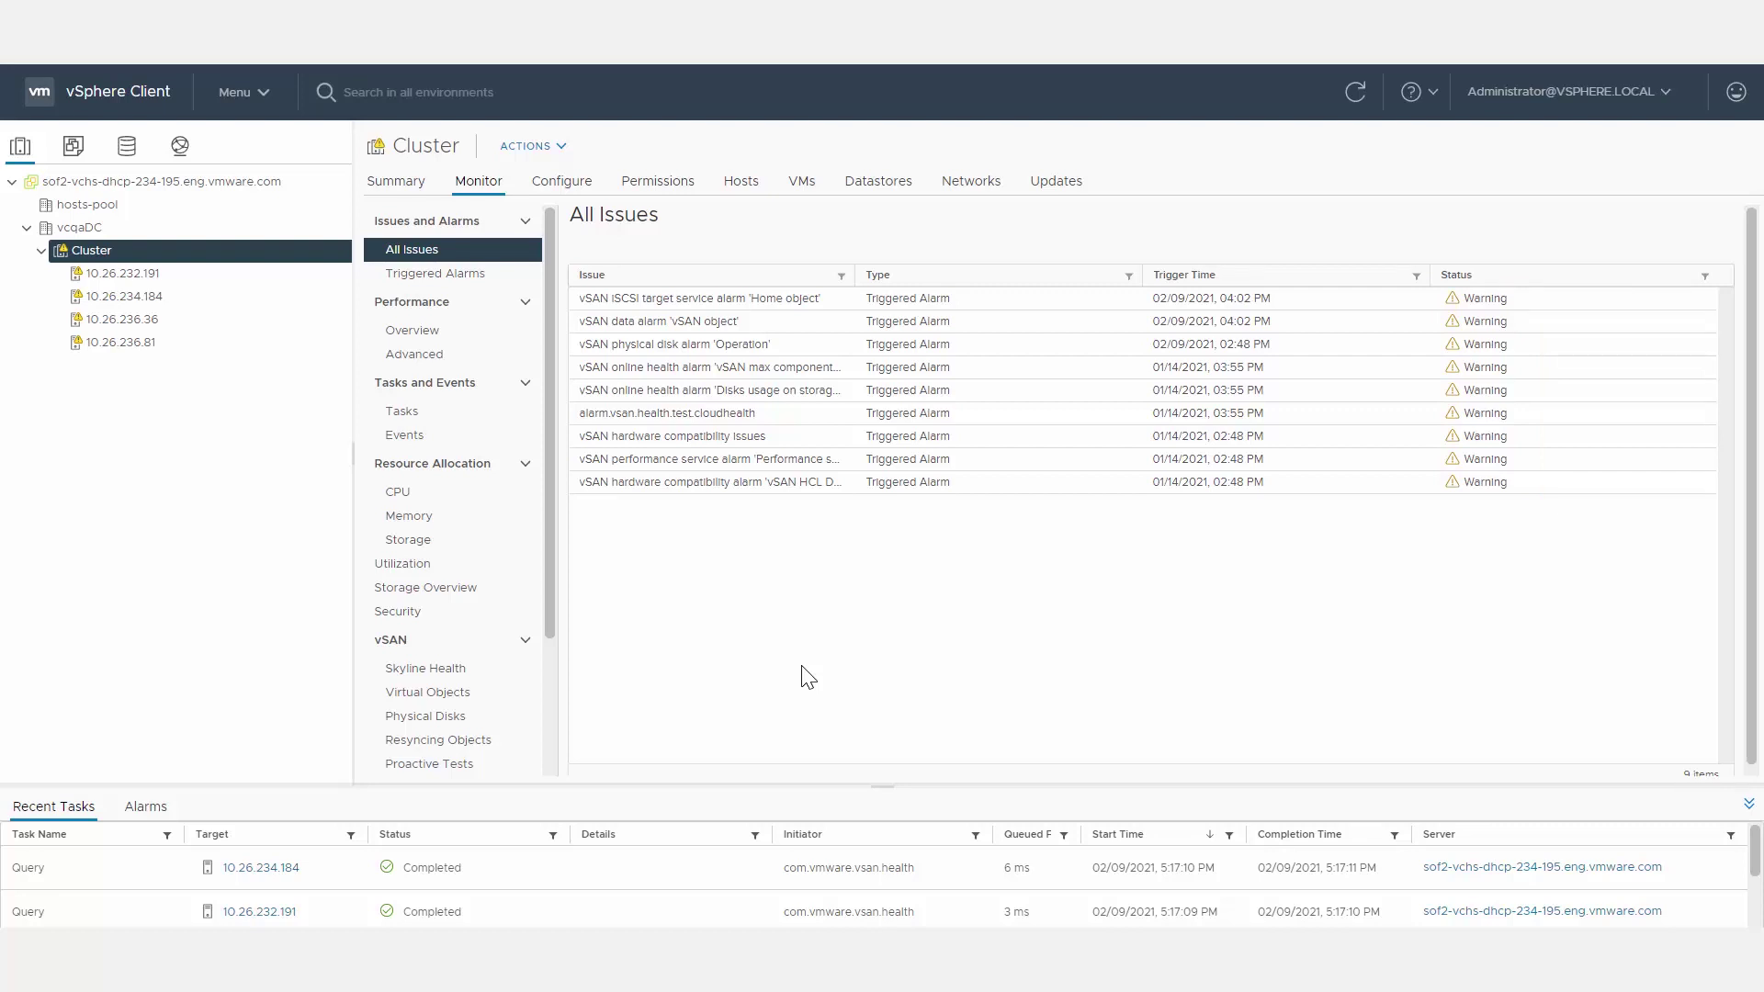
Review the cluster's vSAN physical disks and the object repair timer in the advanced options of the vSAN services.
{"action": "left_click", "coordinate": [446, 720]}
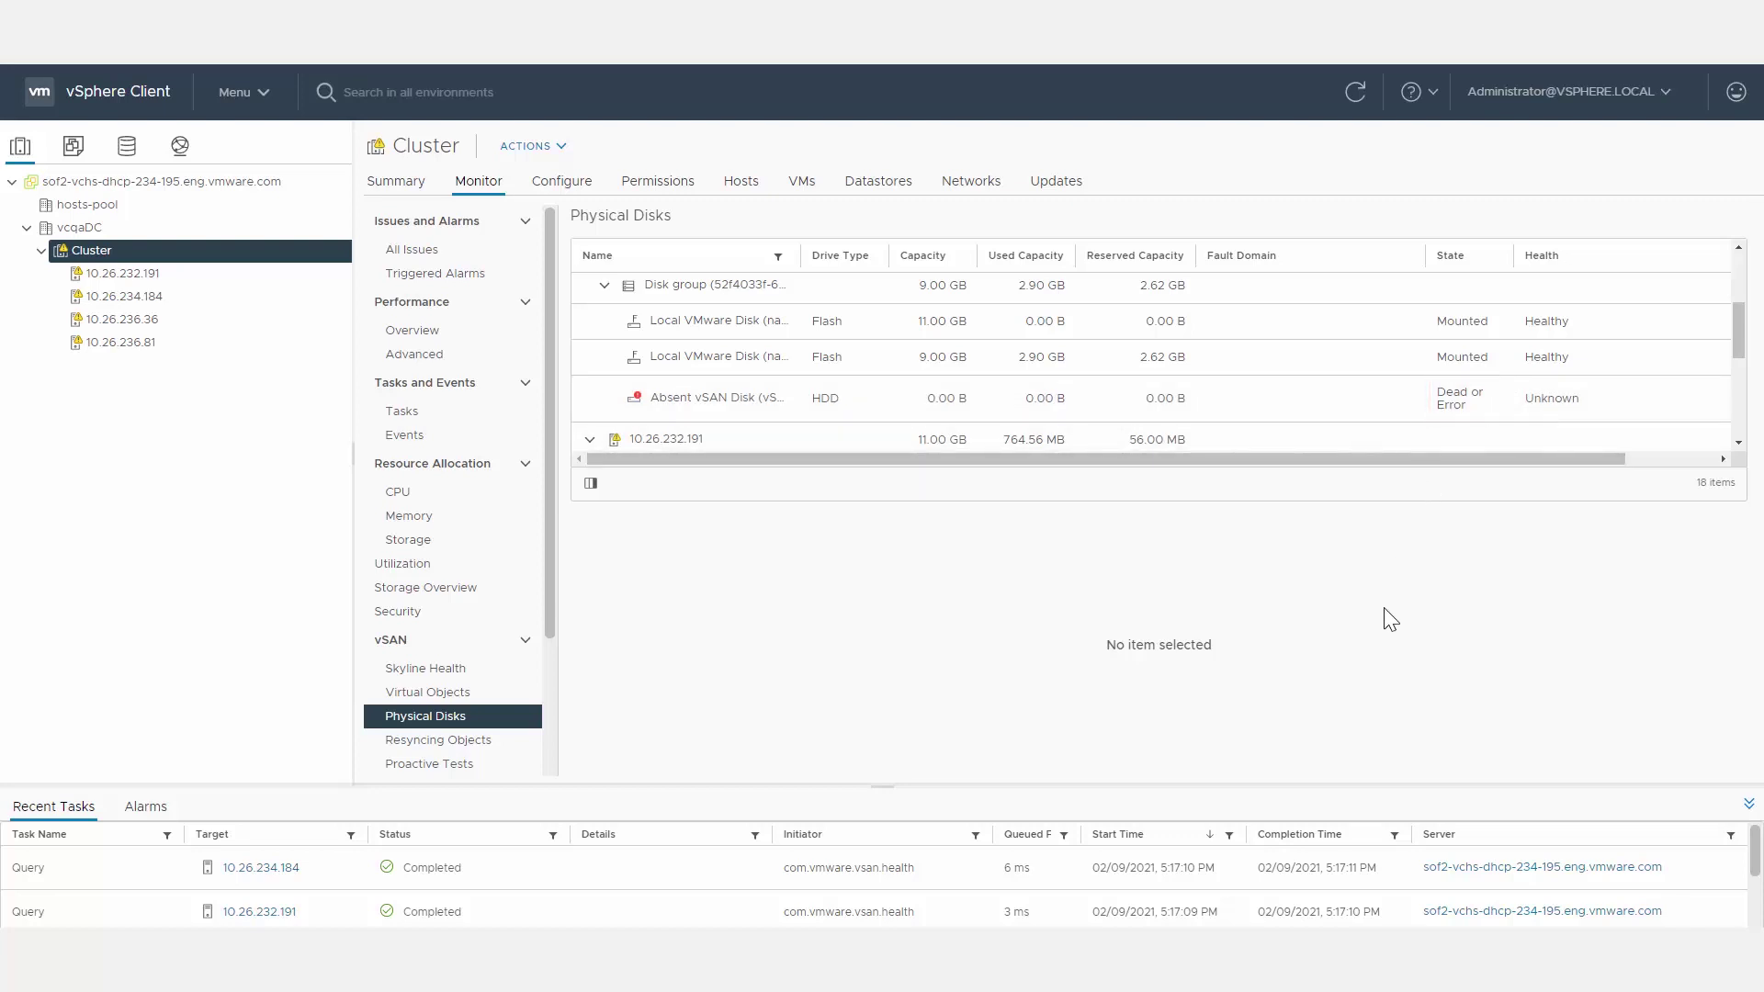
{"action": "left_click", "coordinate": [585, 184]}
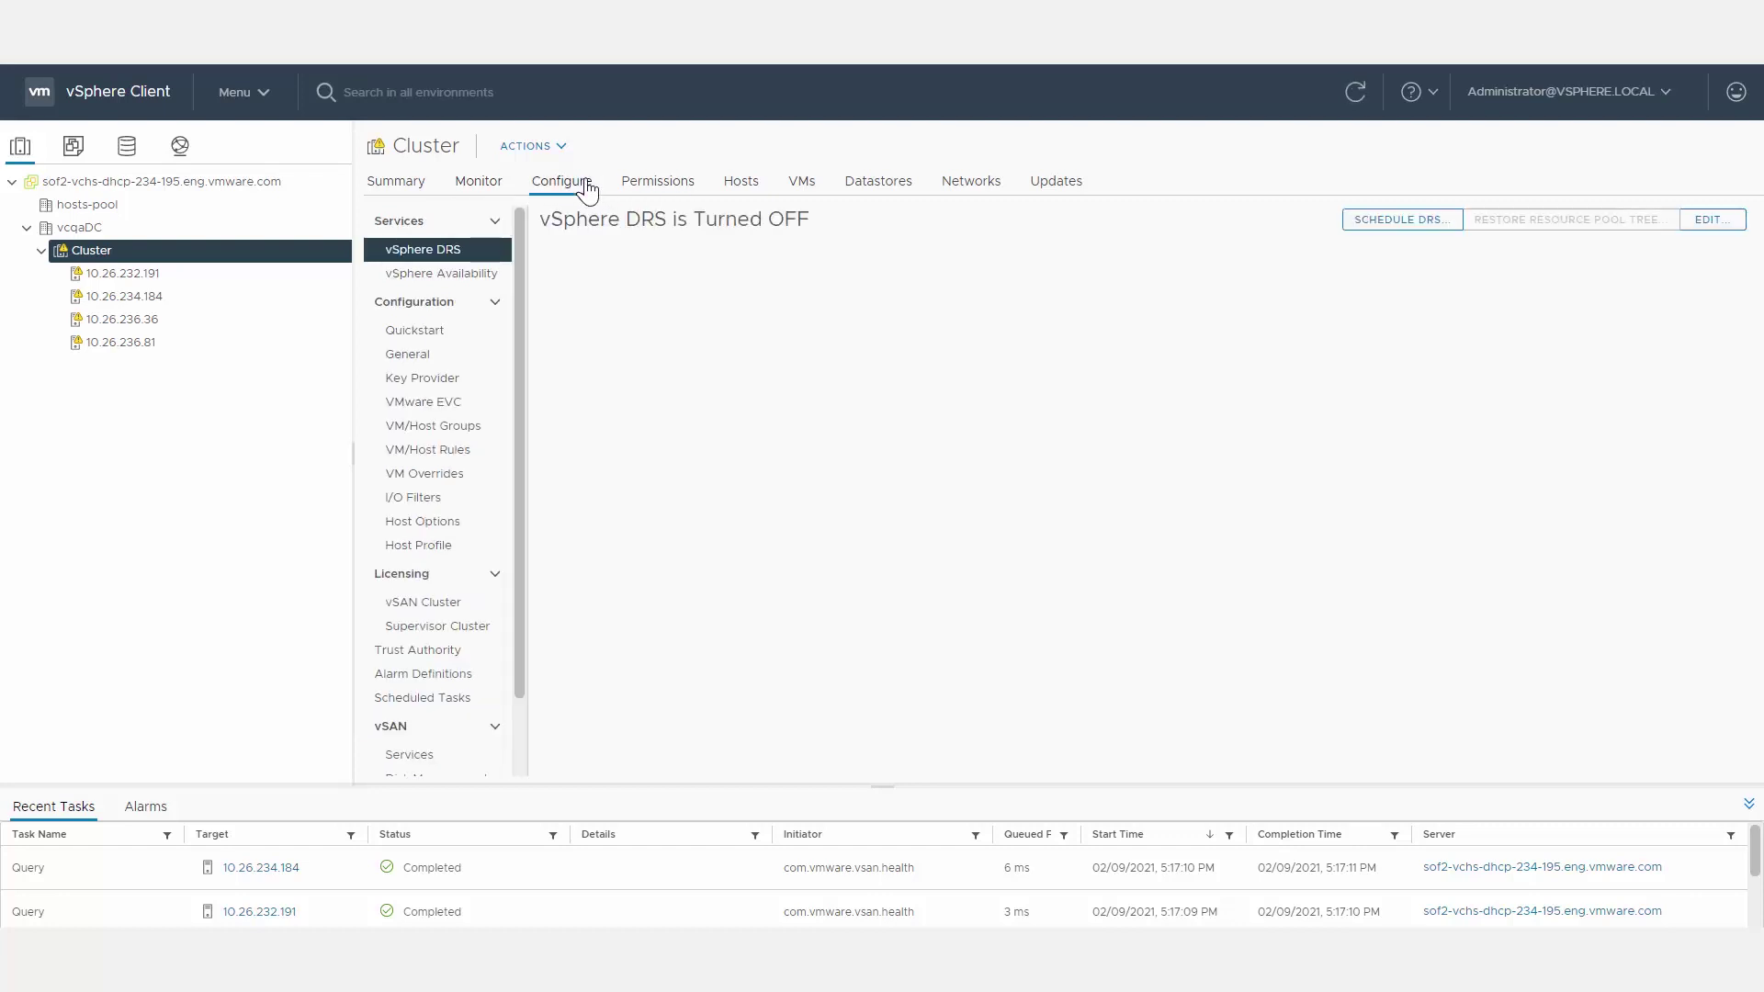
{"action": "left_click", "coordinate": [428, 759]}
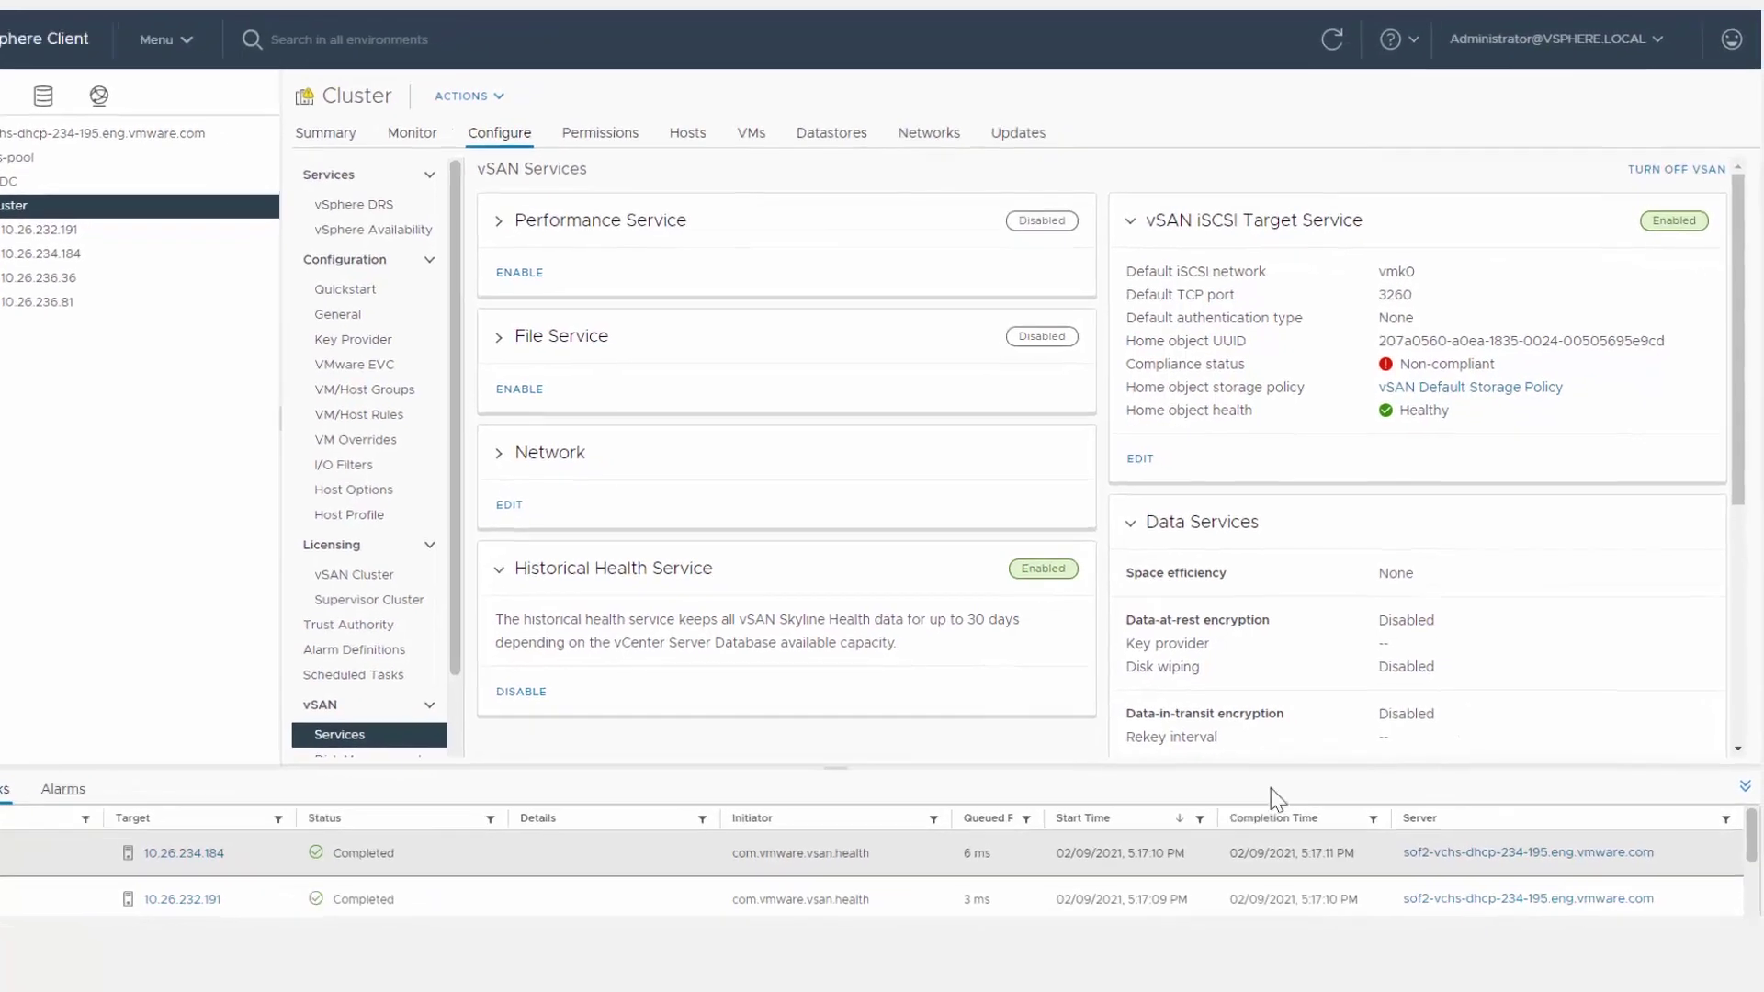
{"action": "scroll", "coordinate": [1371, 762], "scroll_direction": "down", "scroll_amount": 5}
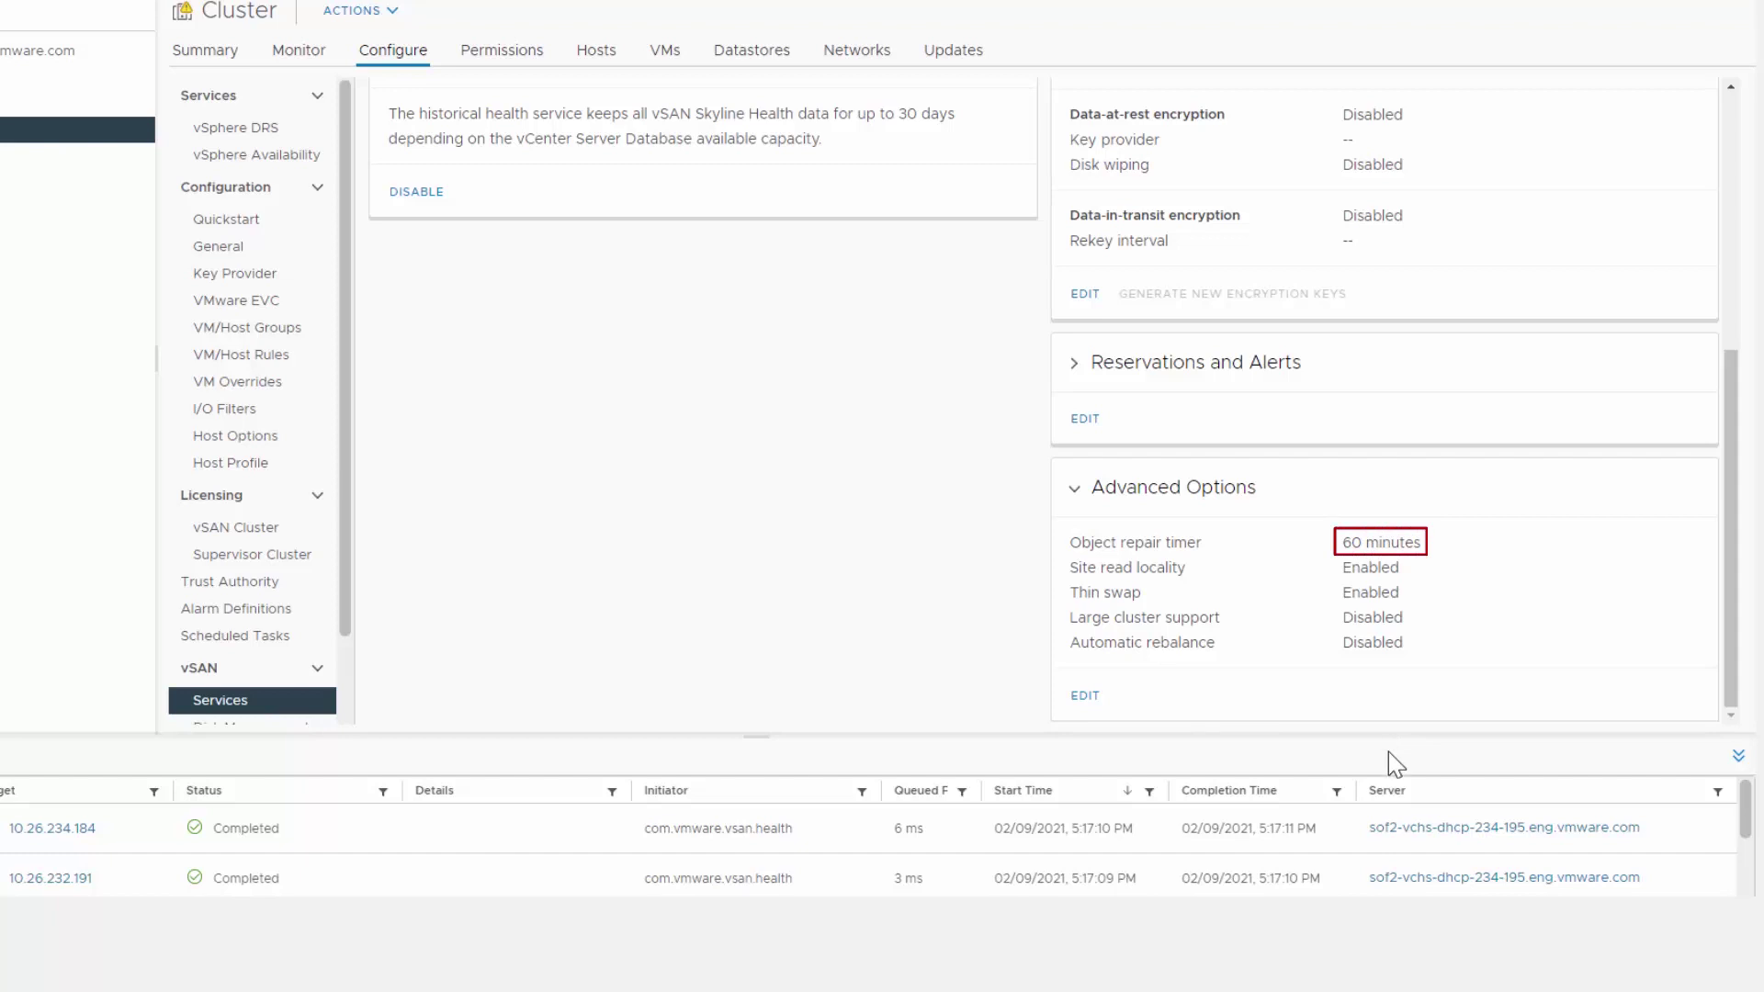
Examine the Operation health check in Skyline Health, including the operational state descriptions and recommendations for the disks with issues.
{"action": "left_click", "coordinate": [298, 50]}
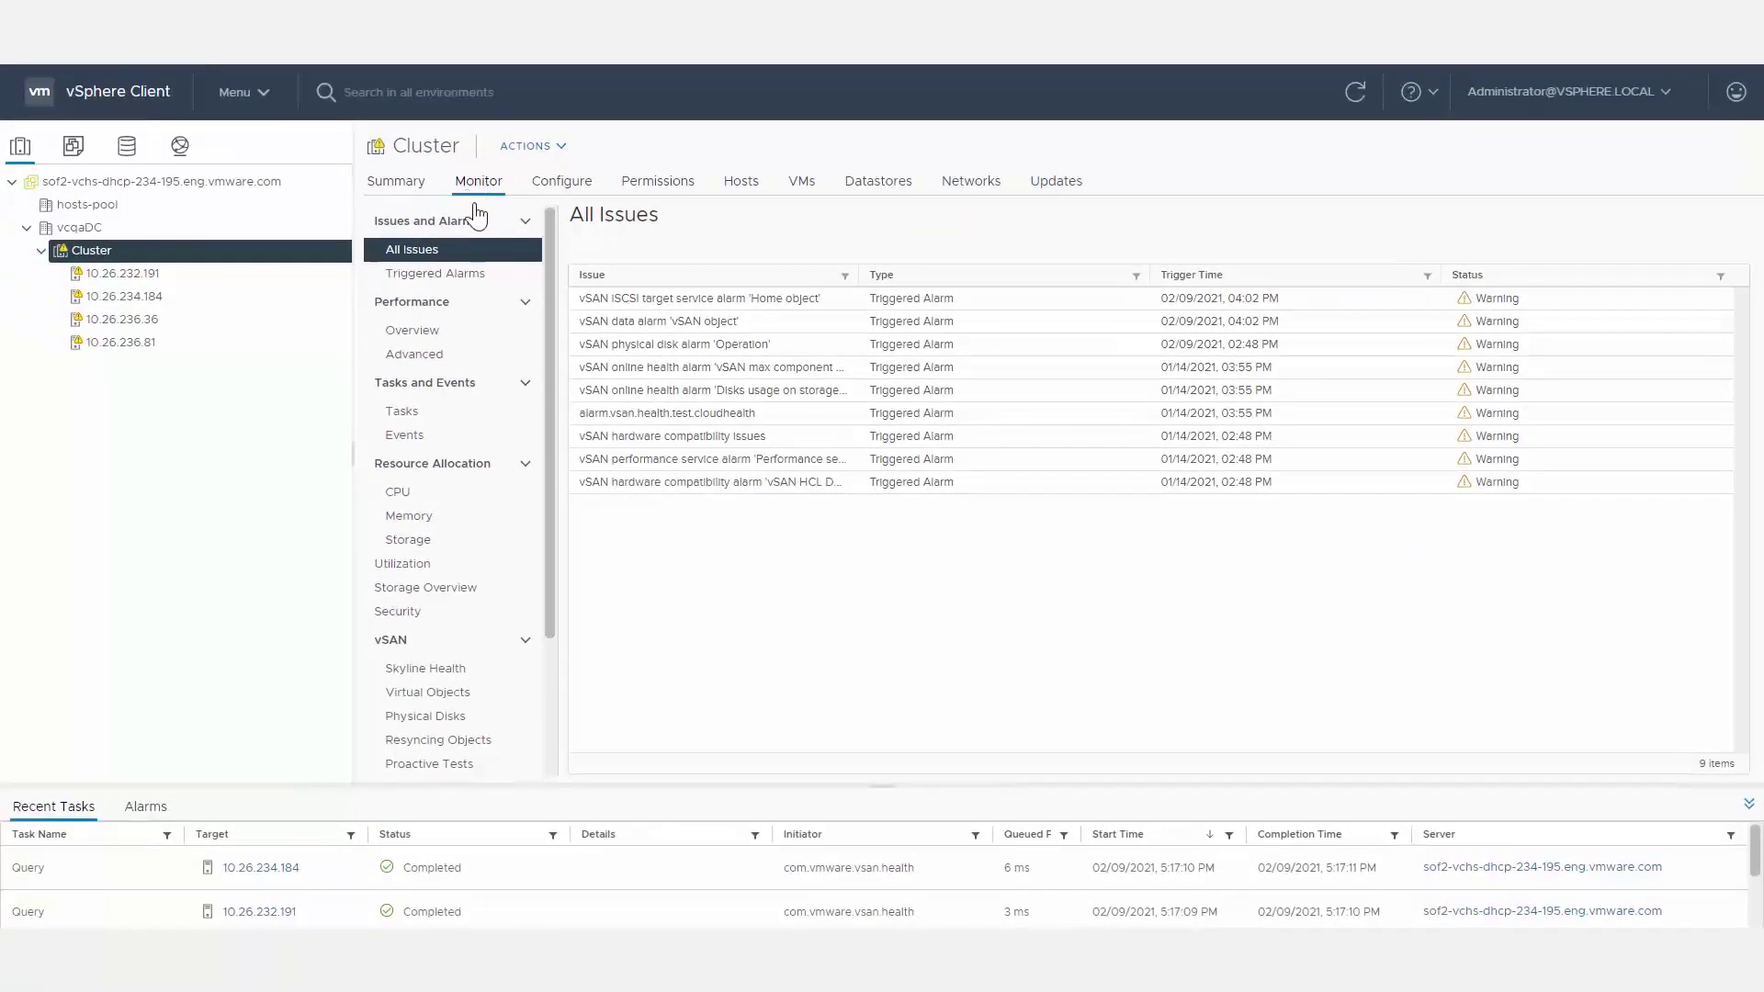
{"action": "left_click", "coordinate": [440, 671]}
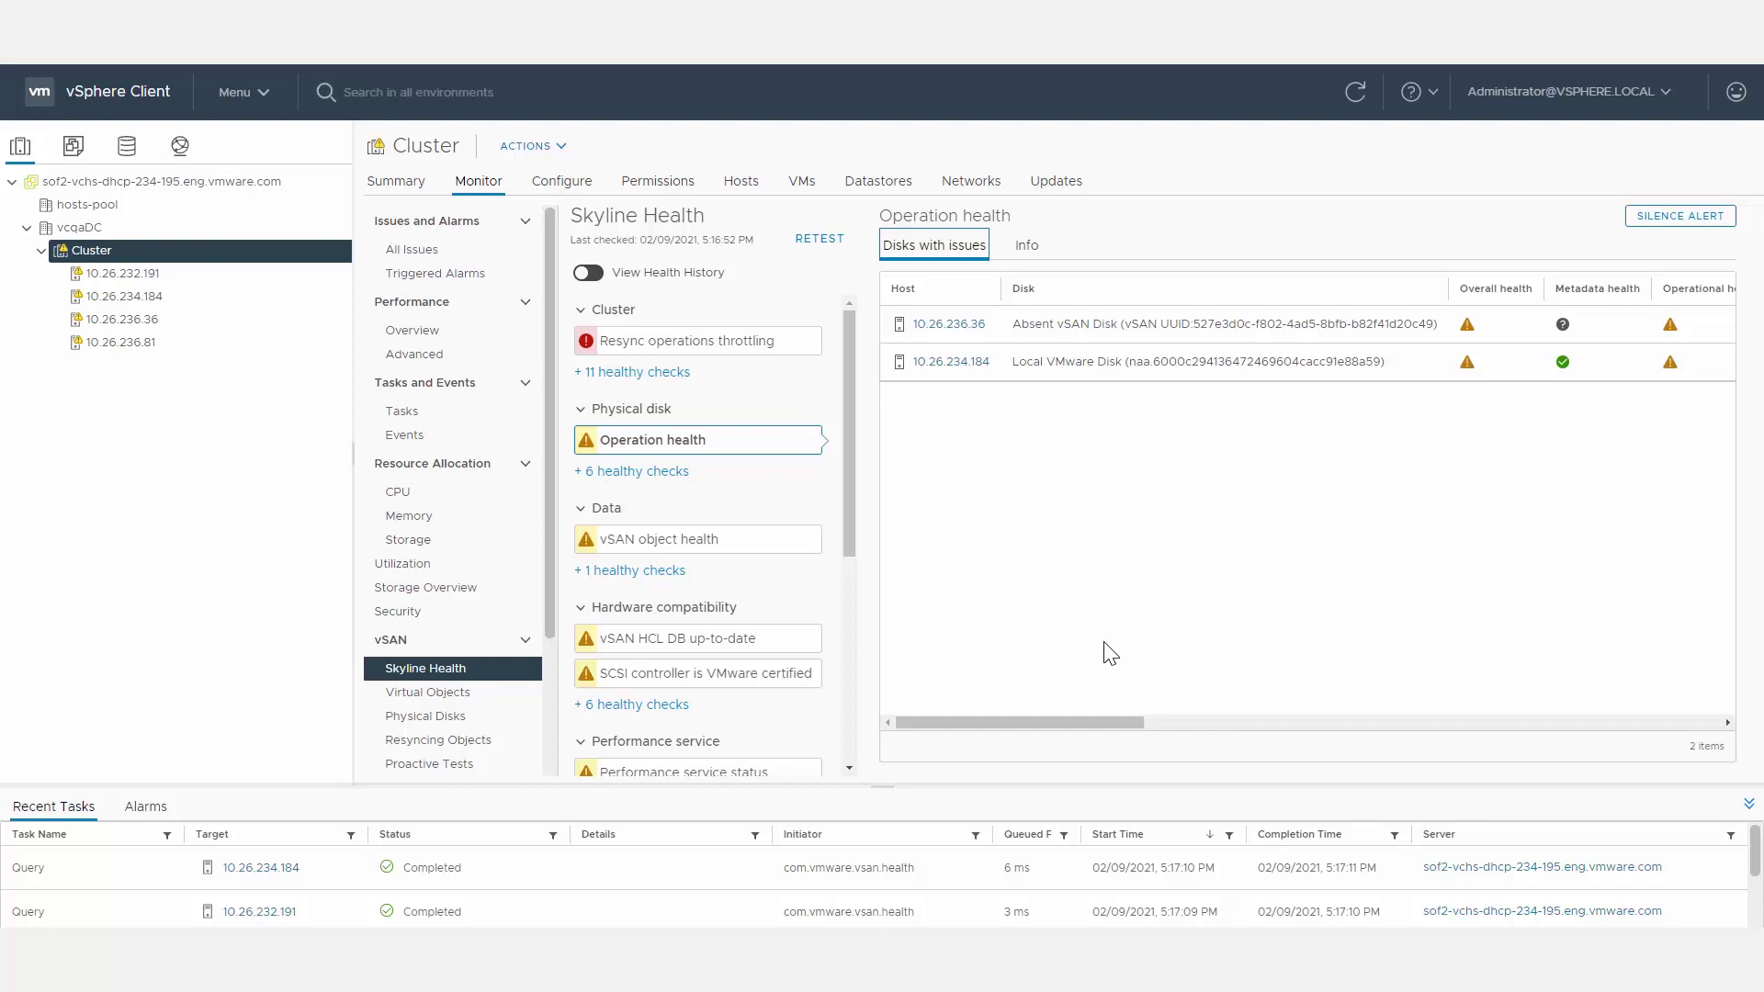
{"action": "scroll", "coordinate": [1109, 653], "scroll_direction": "right", "scroll_amount": 5}
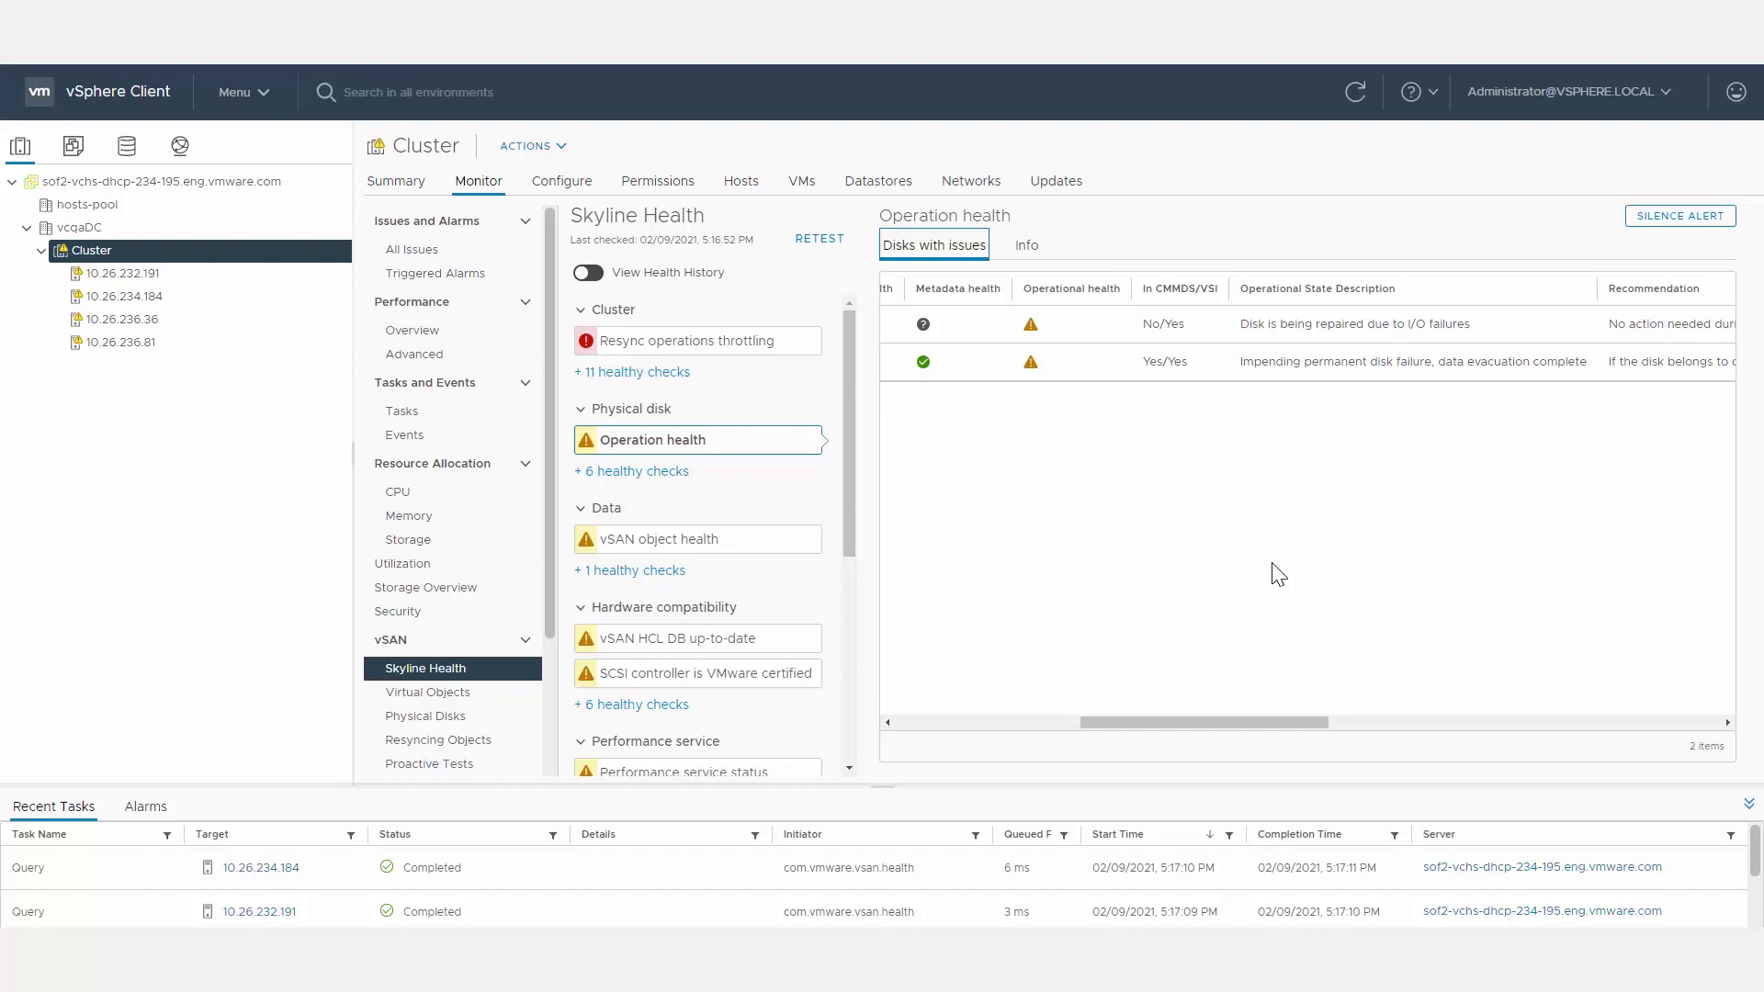
Inspect the evacuated capacity disk in the unhealthy disk group of host 10.26.234.184 in vSAN Disk Management.
{"action": "left_click", "coordinate": [568, 184]}
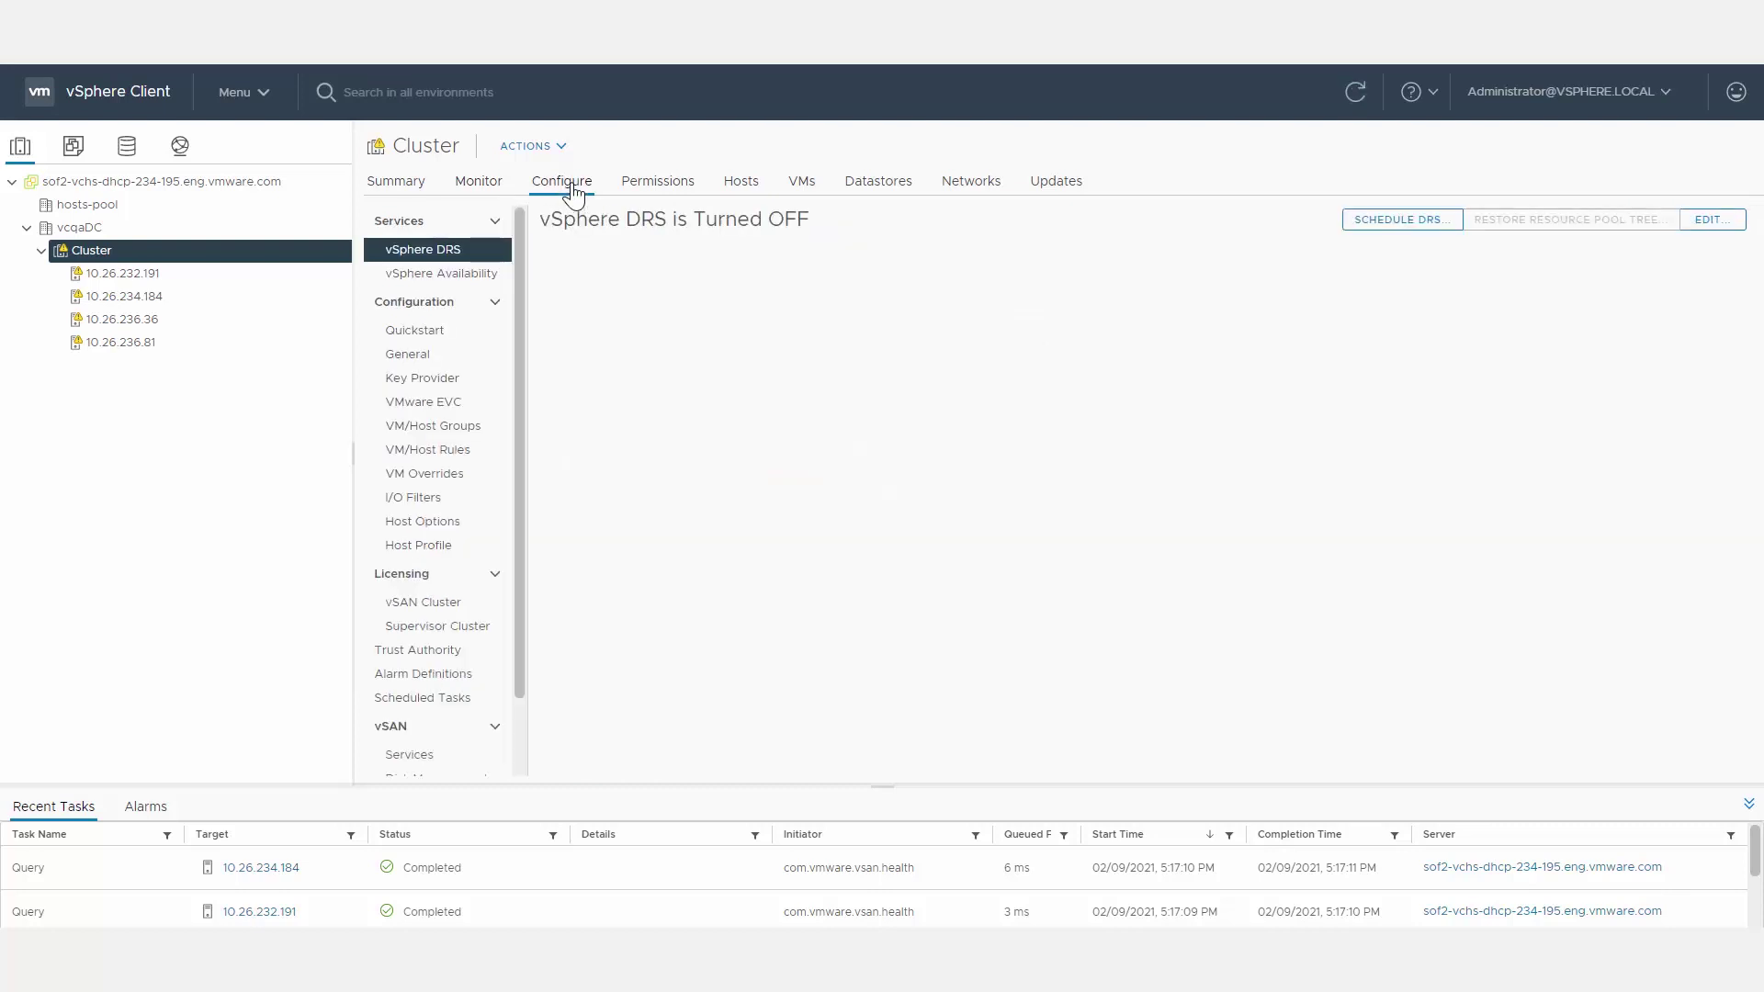
{"action": "scroll", "coordinate": [445, 643], "scroll_direction": "down", "scroll_amount": 2}
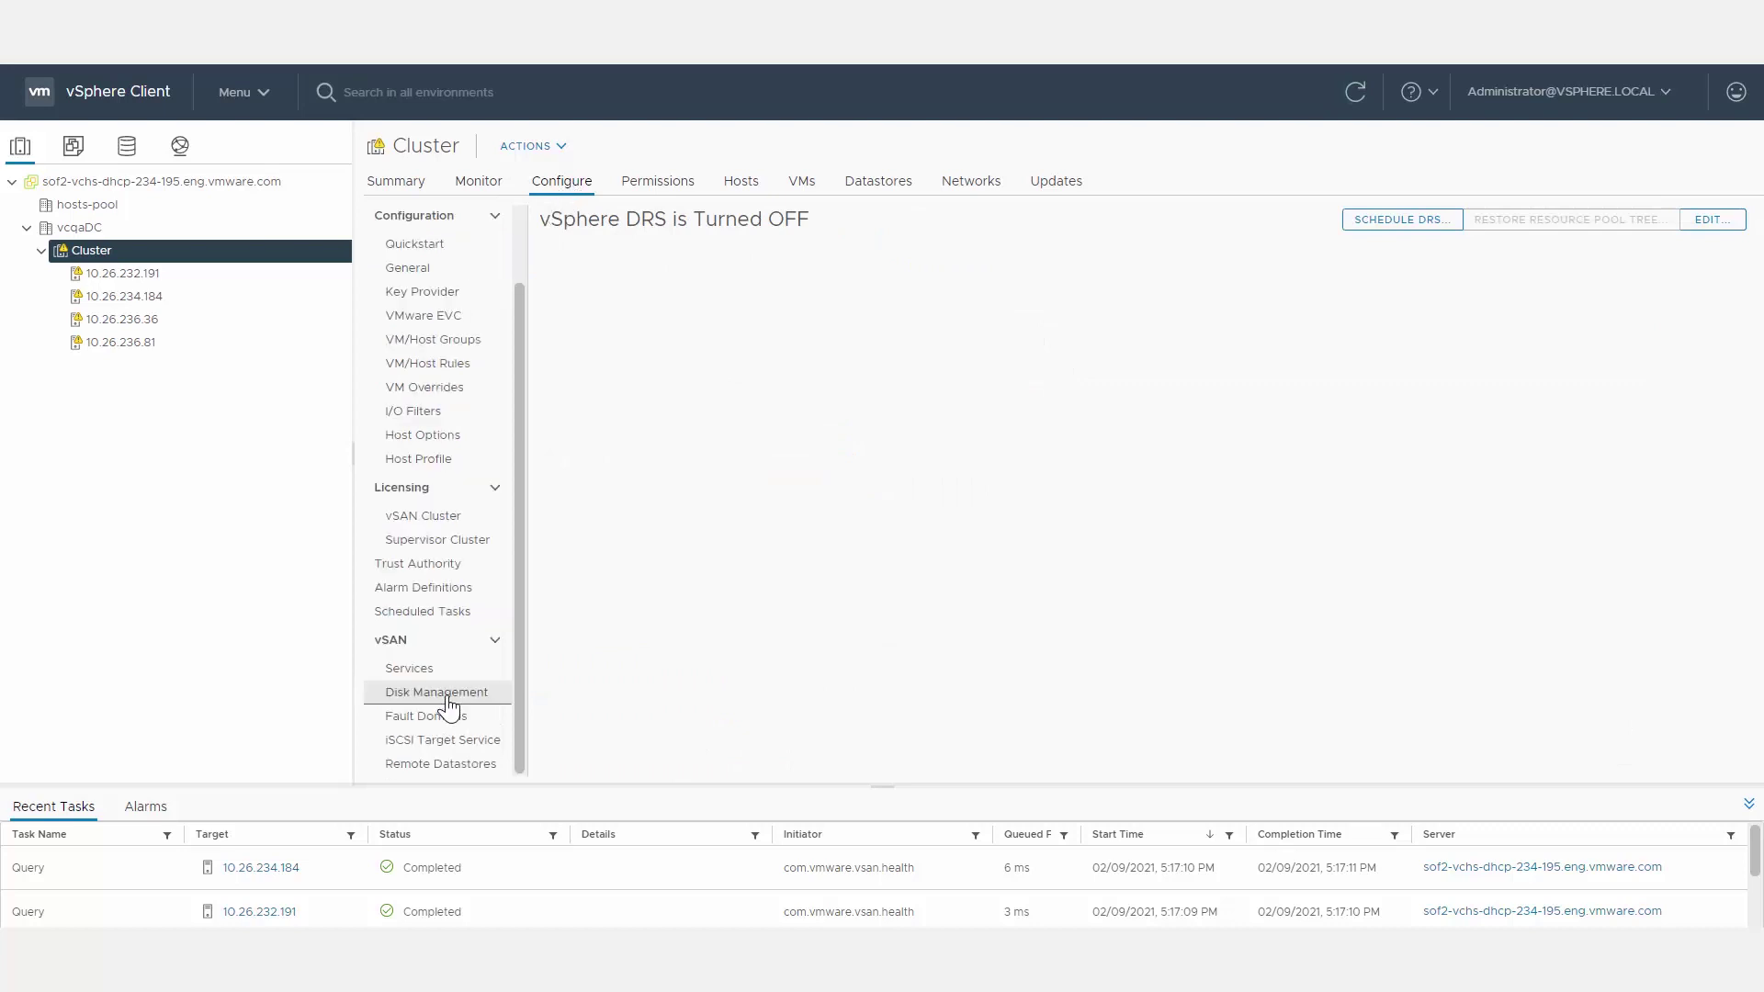
{"action": "left_click", "coordinate": [447, 700]}
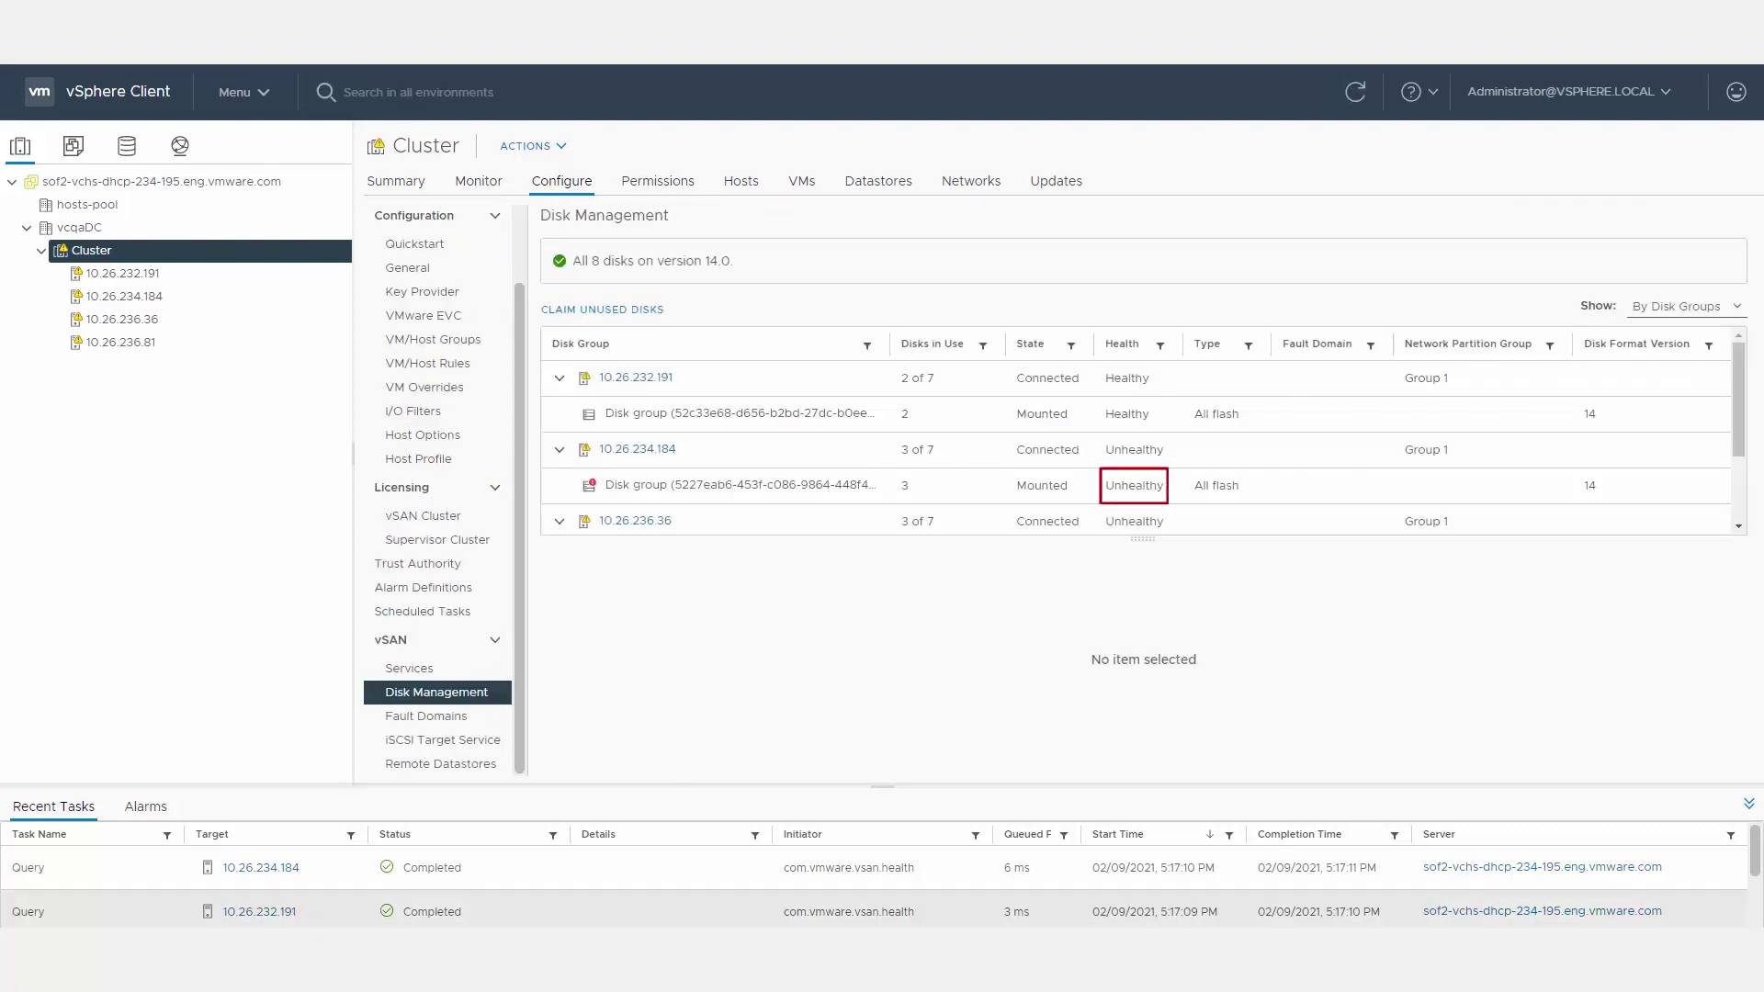
{"action": "left_click", "coordinate": [644, 485]}
{"action": "left_click", "coordinate": [559, 695]}
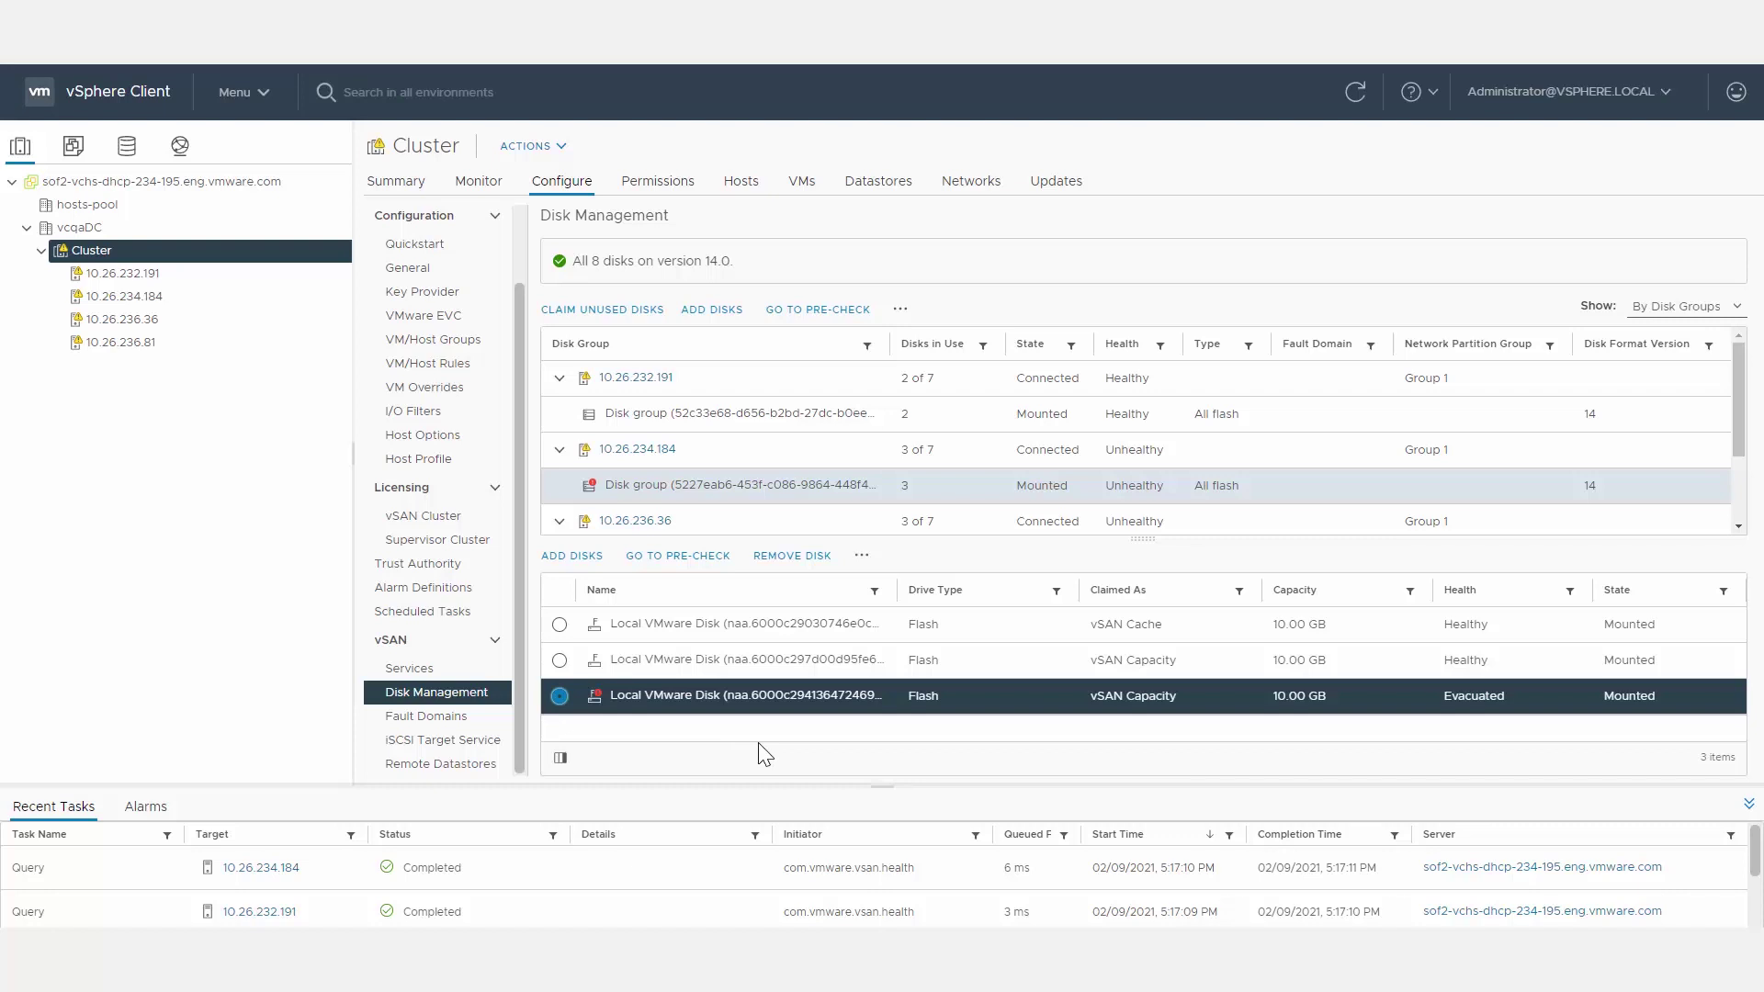
Examine the cluster's event log and the details of an individual event.
{"action": "left_click", "coordinate": [479, 181]}
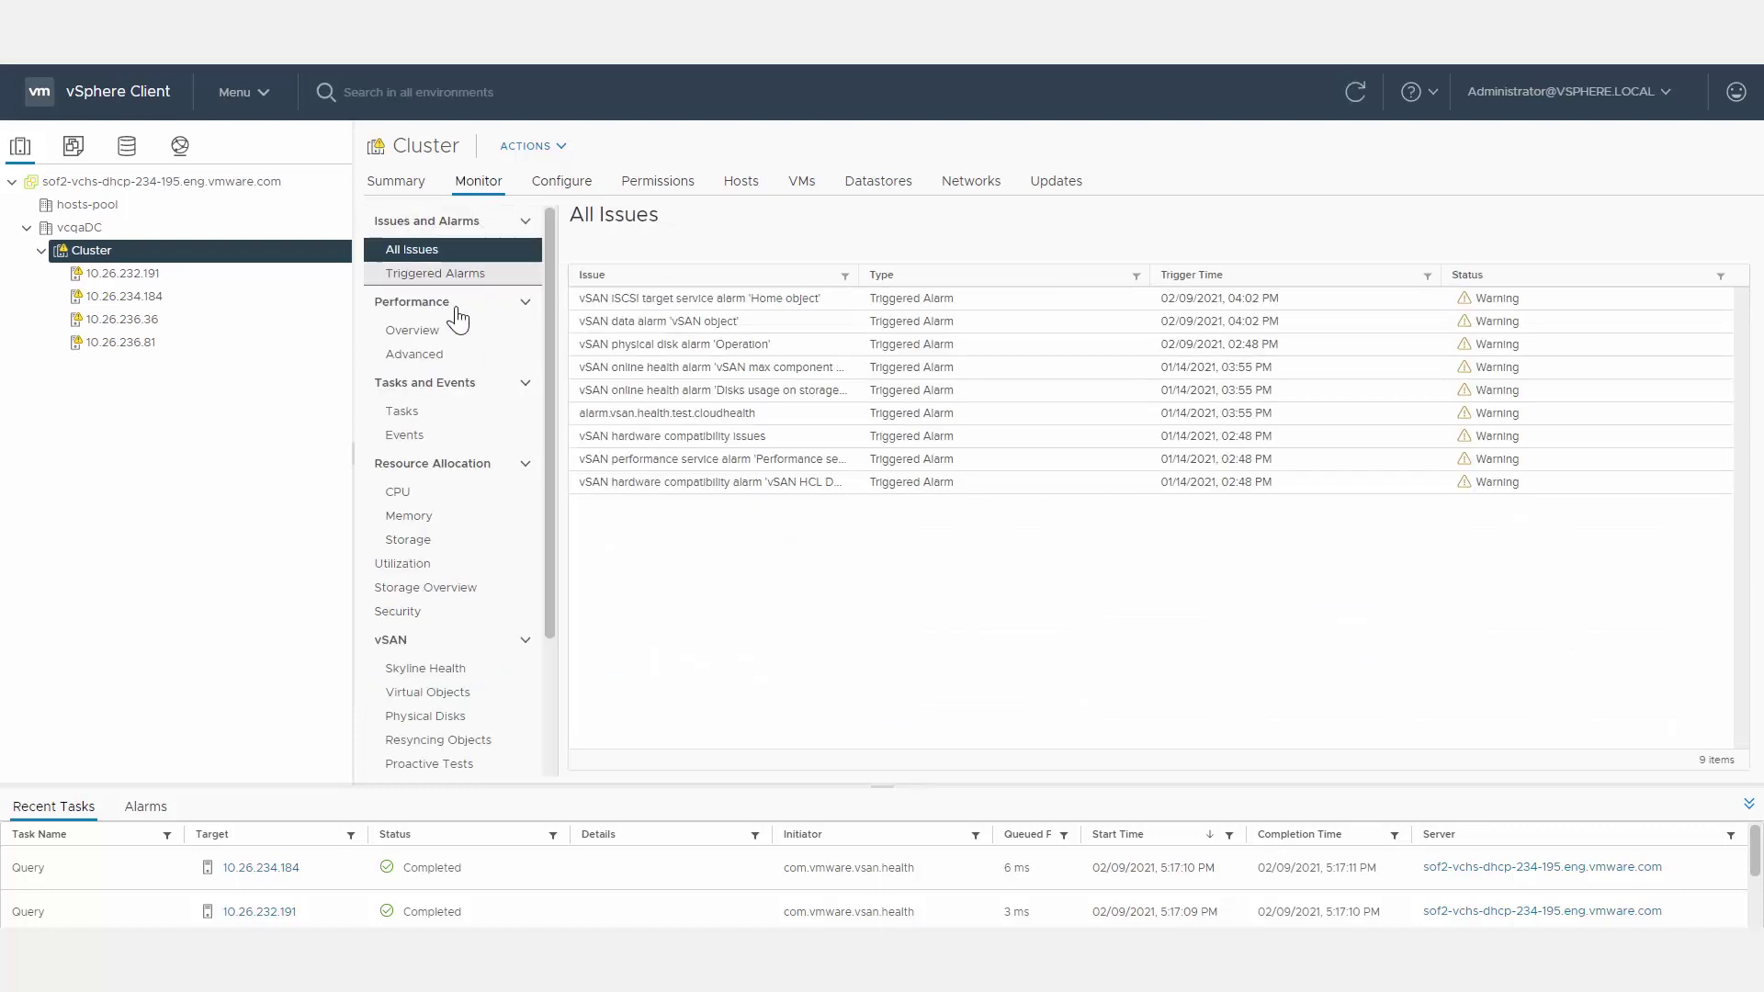
{"action": "left_click", "coordinate": [404, 436]}
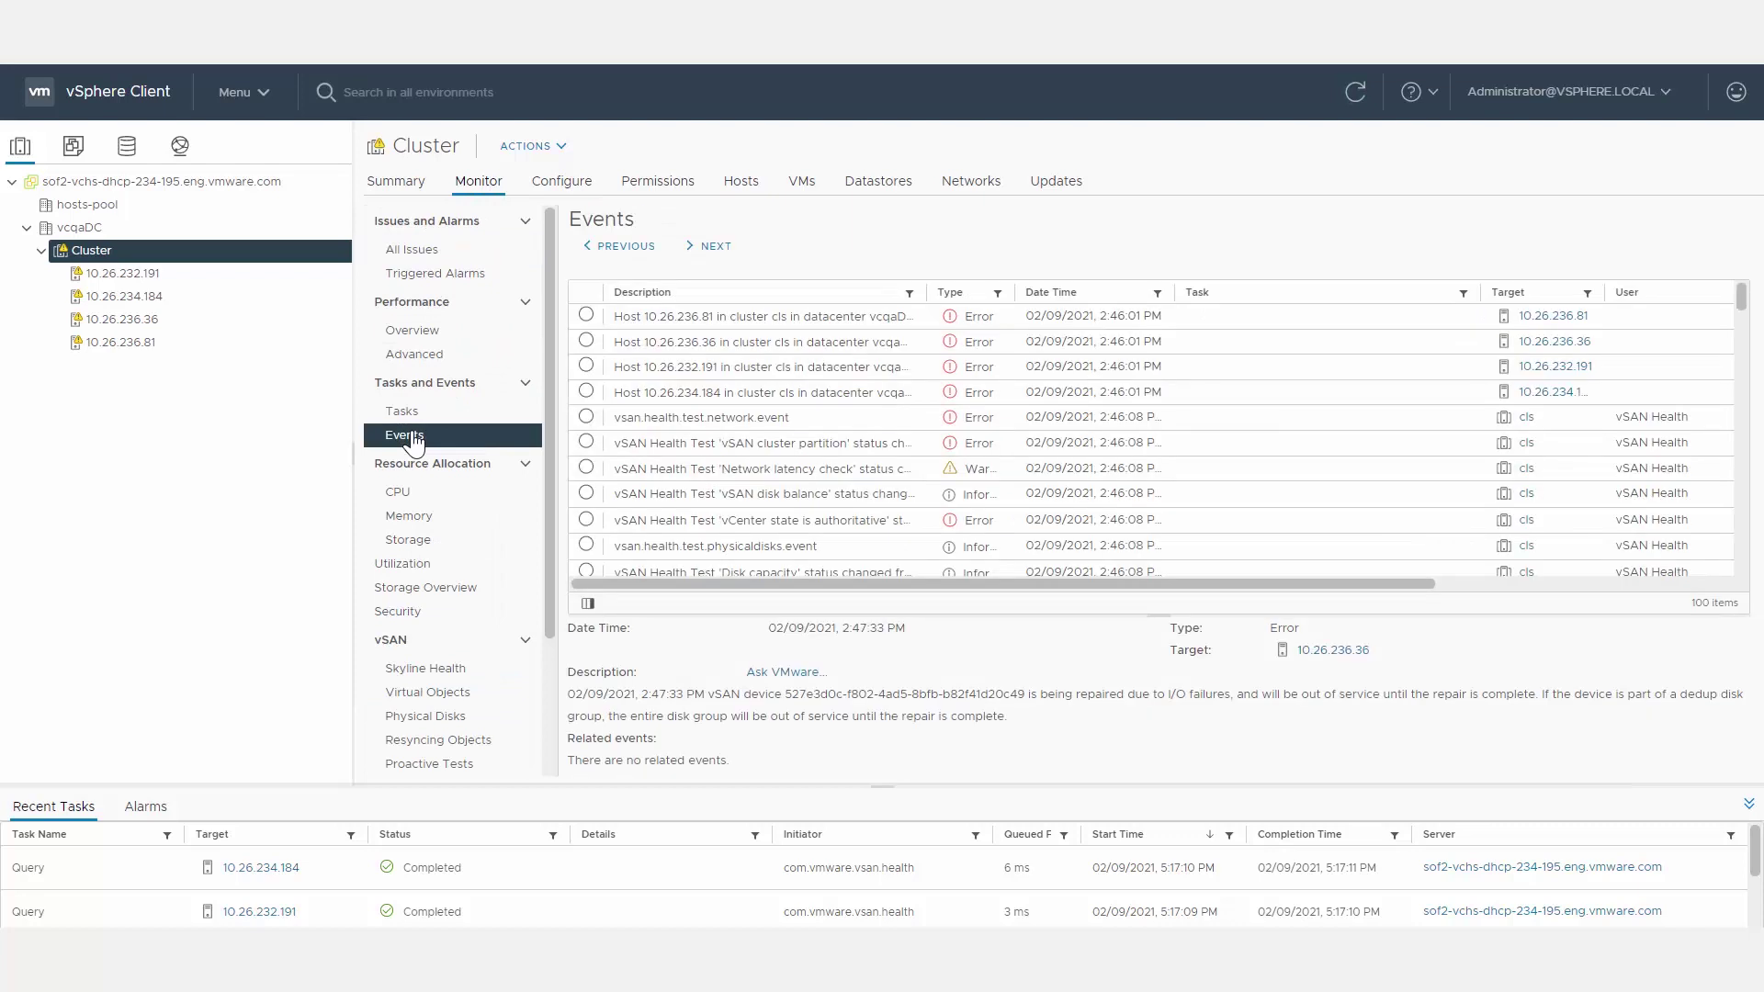
{"action": "scroll", "coordinate": [760, 395], "scroll_direction": "down", "scroll_amount": 2}
{"action": "left_click", "coordinate": [760, 390]}
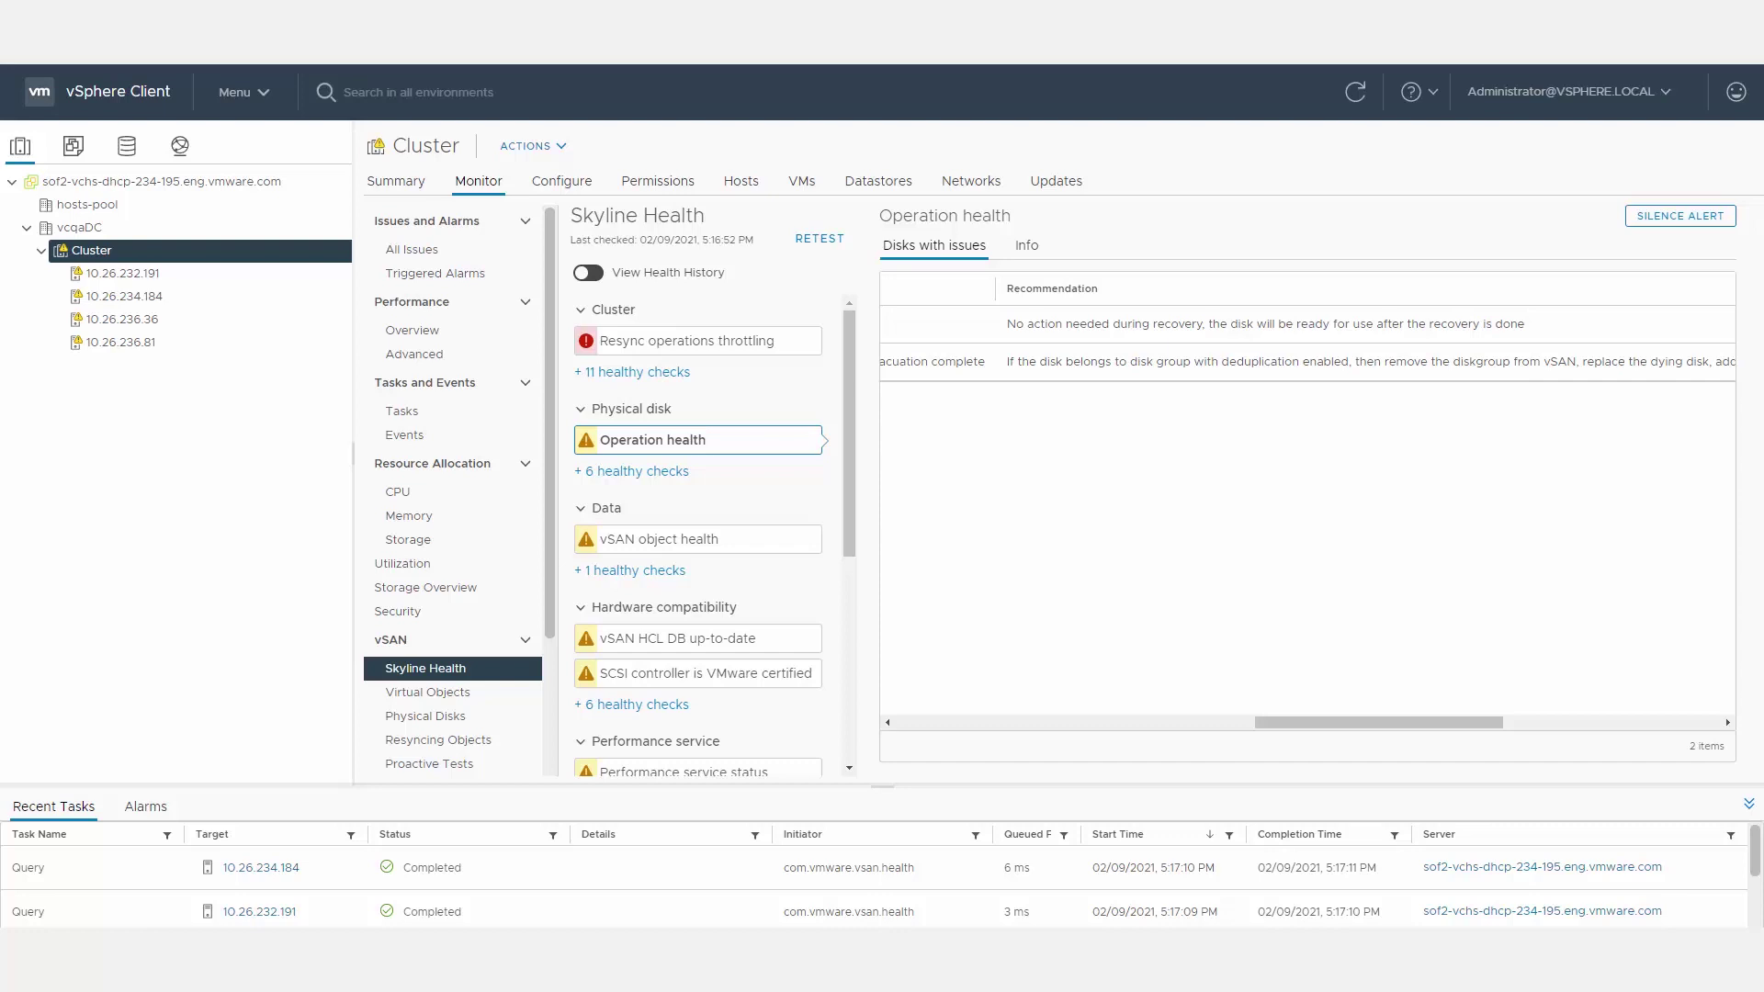
Run a data migration pre-check with Ensure accessibility for the evacuated capacity disk in host 10.26.234.184's disk group.
{"action": "left_click", "coordinate": [567, 180]}
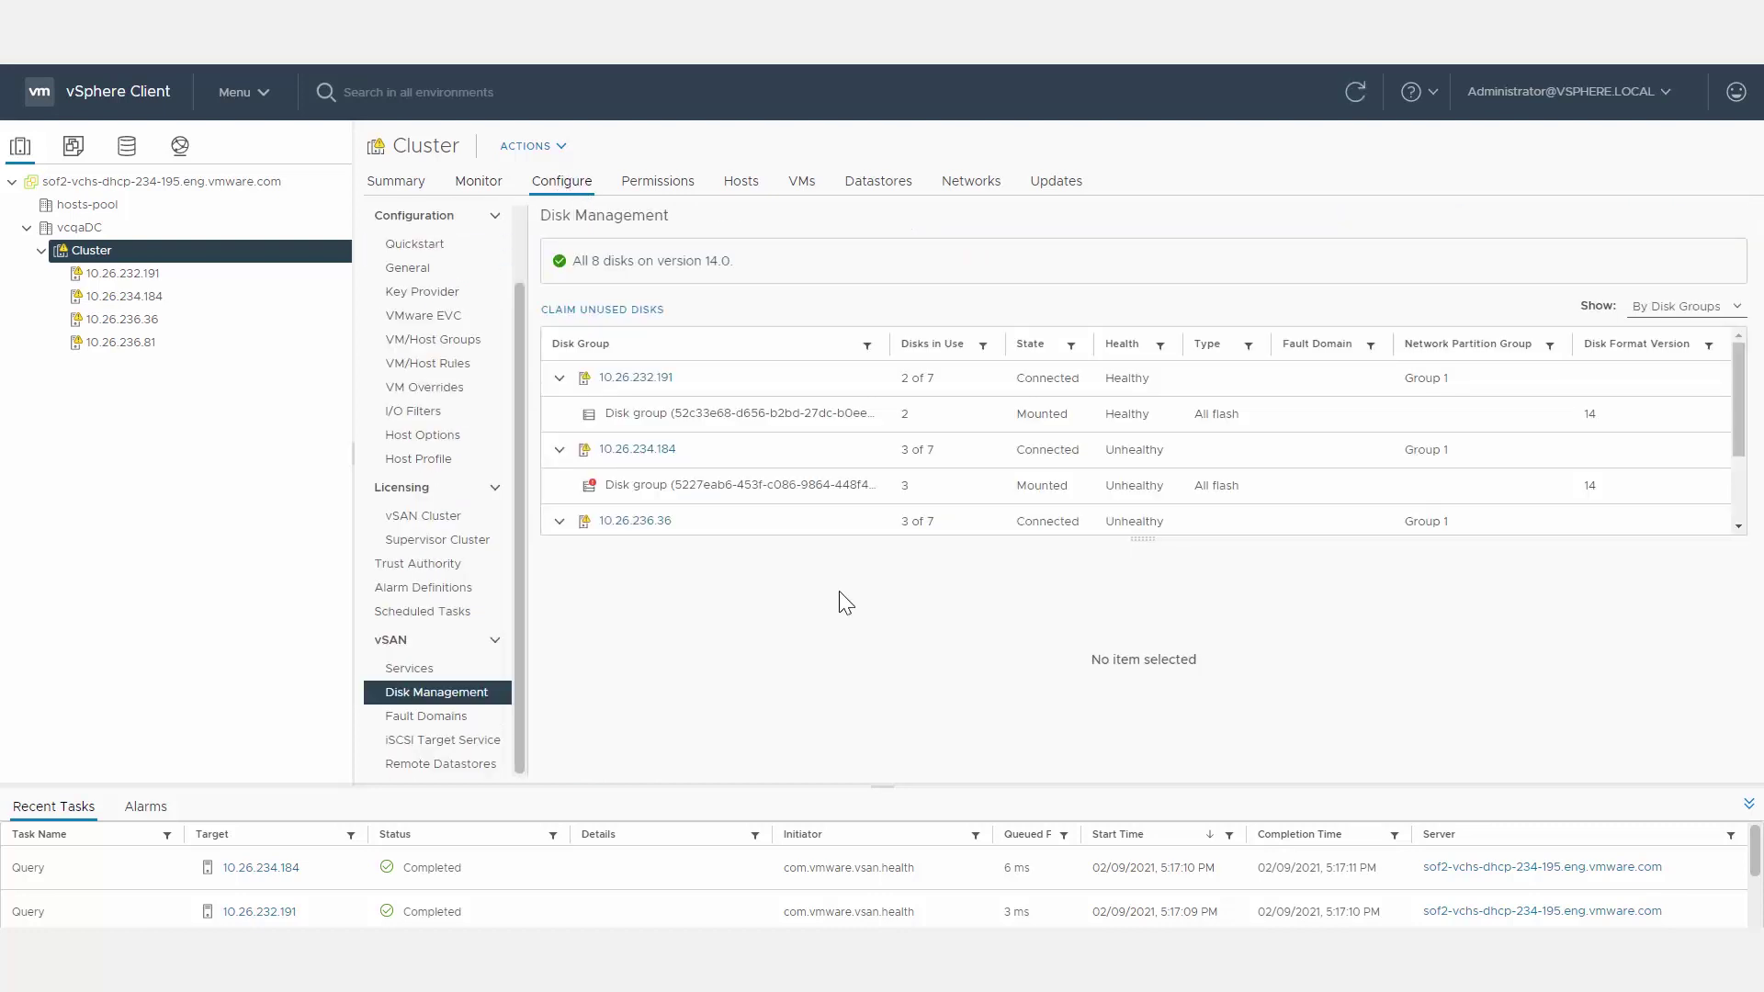
{"action": "left_click", "coordinate": [812, 488]}
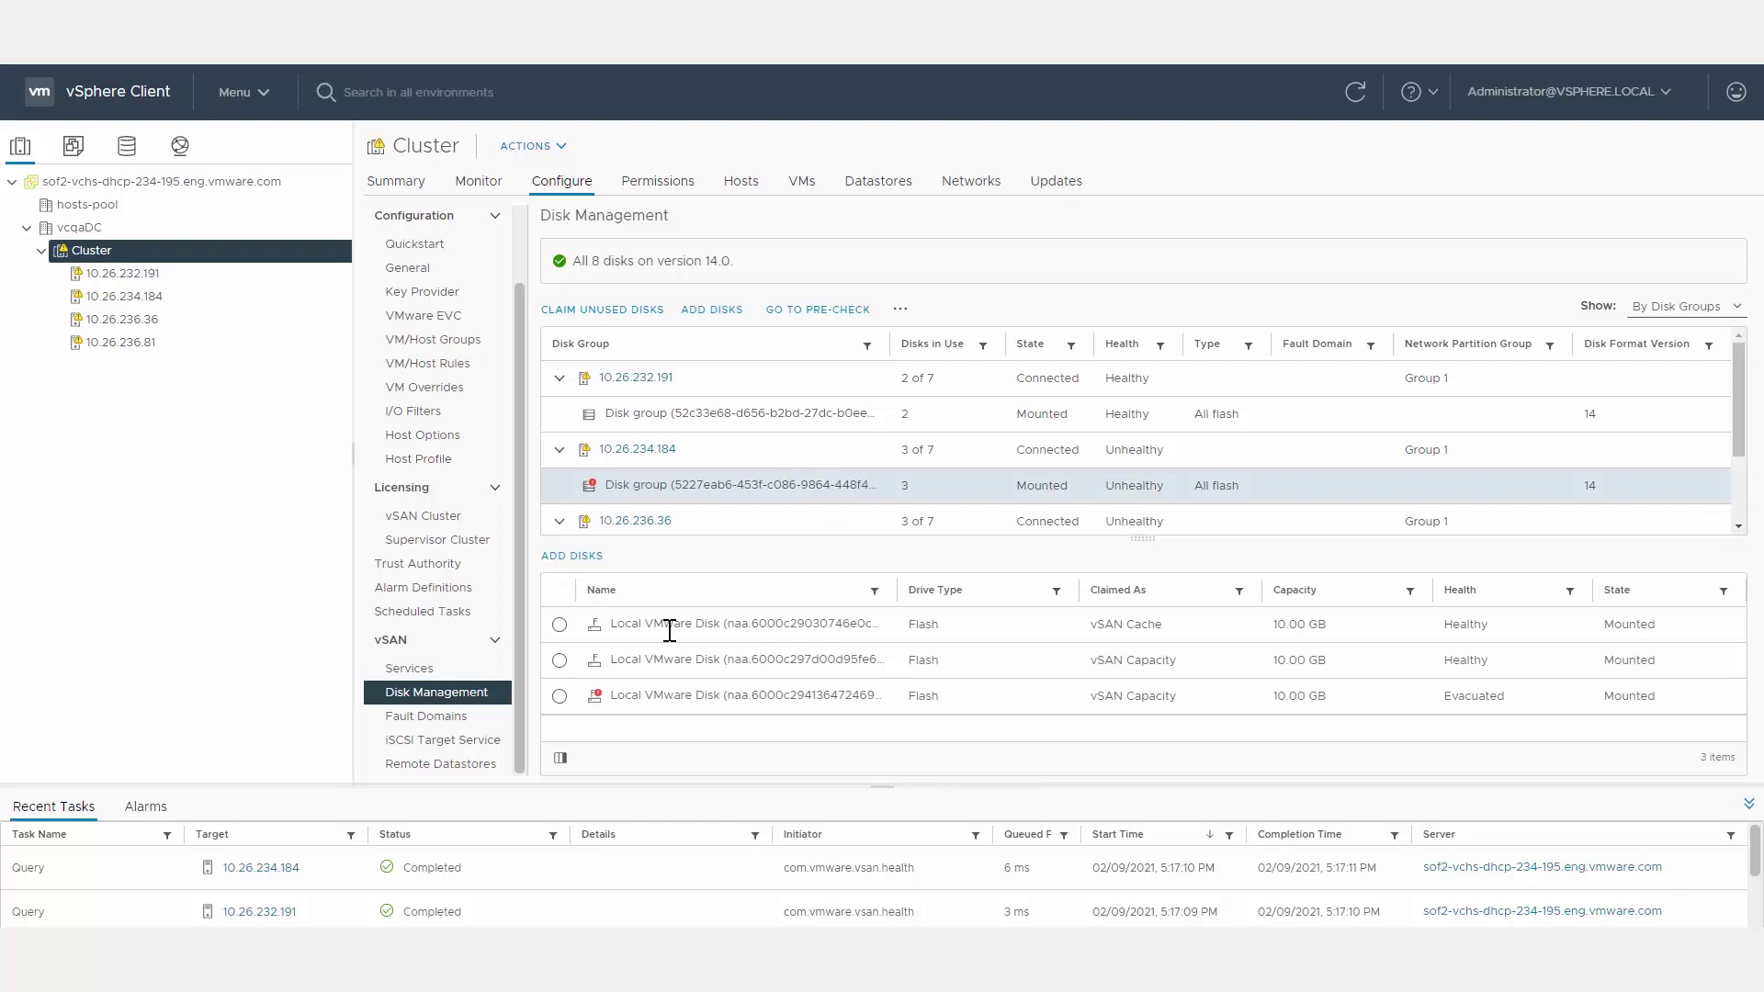
{"action": "left_click", "coordinate": [559, 698]}
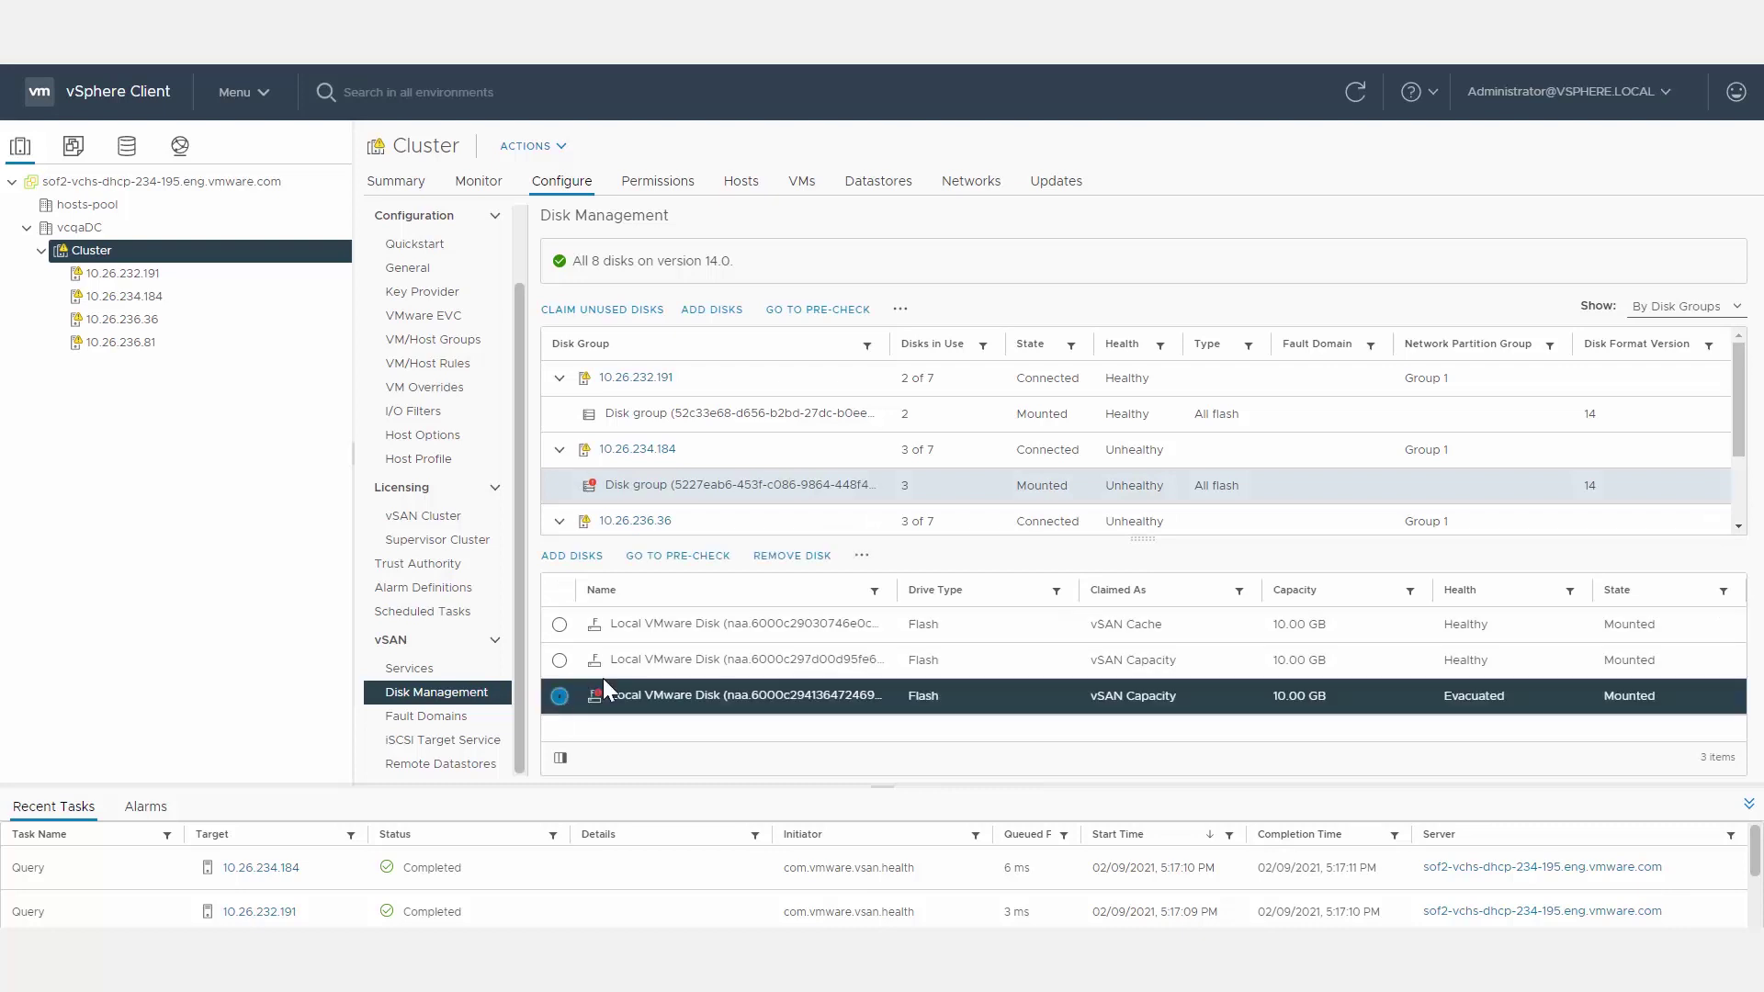
{"action": "left_click", "coordinate": [791, 556]}
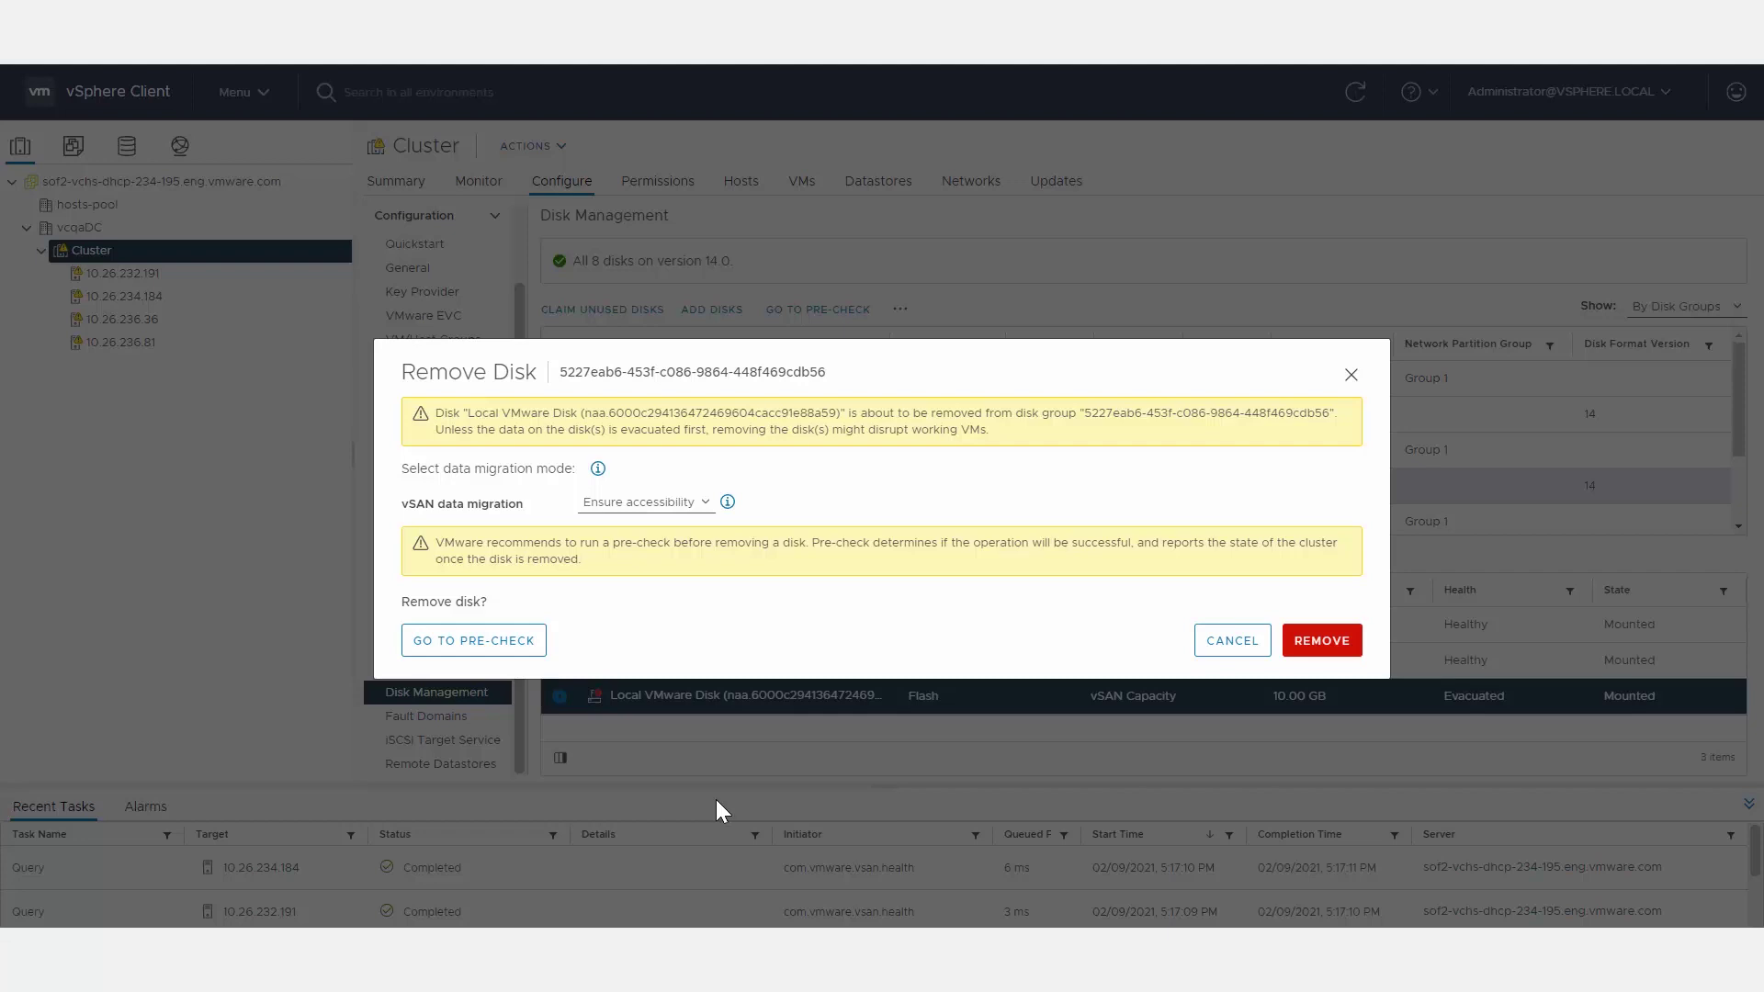
{"action": "left_click", "coordinate": [508, 643]}
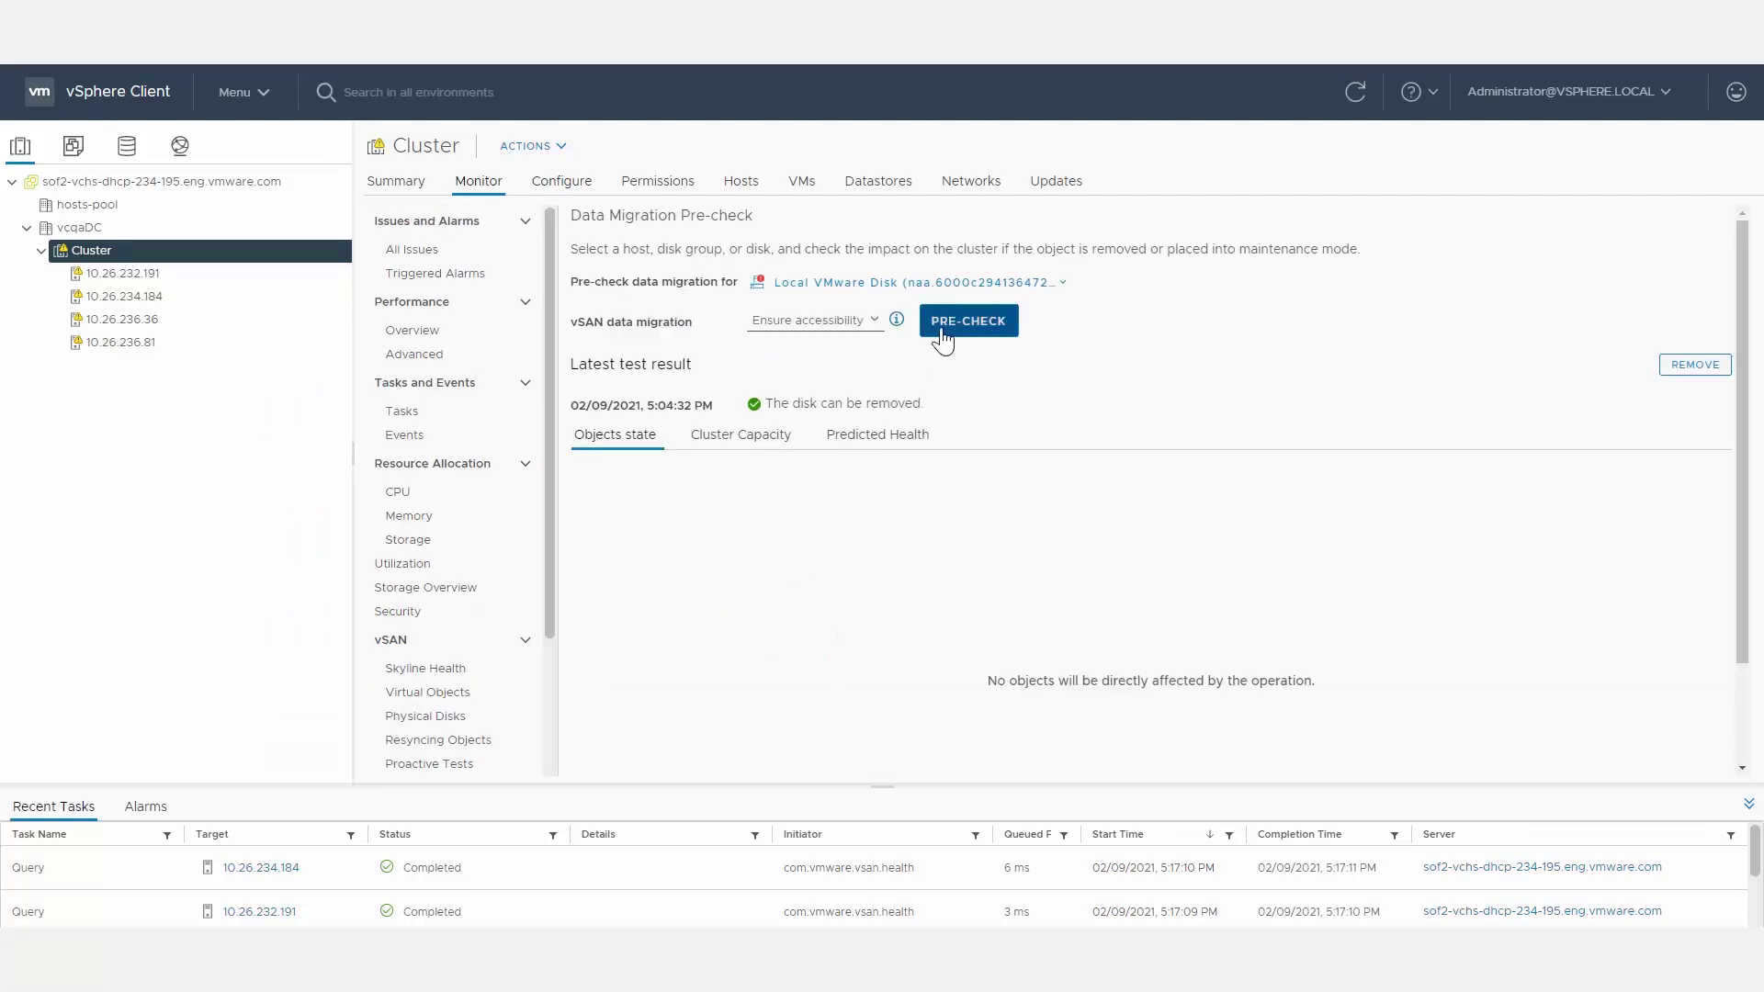
{"action": "left_click", "coordinate": [966, 322]}
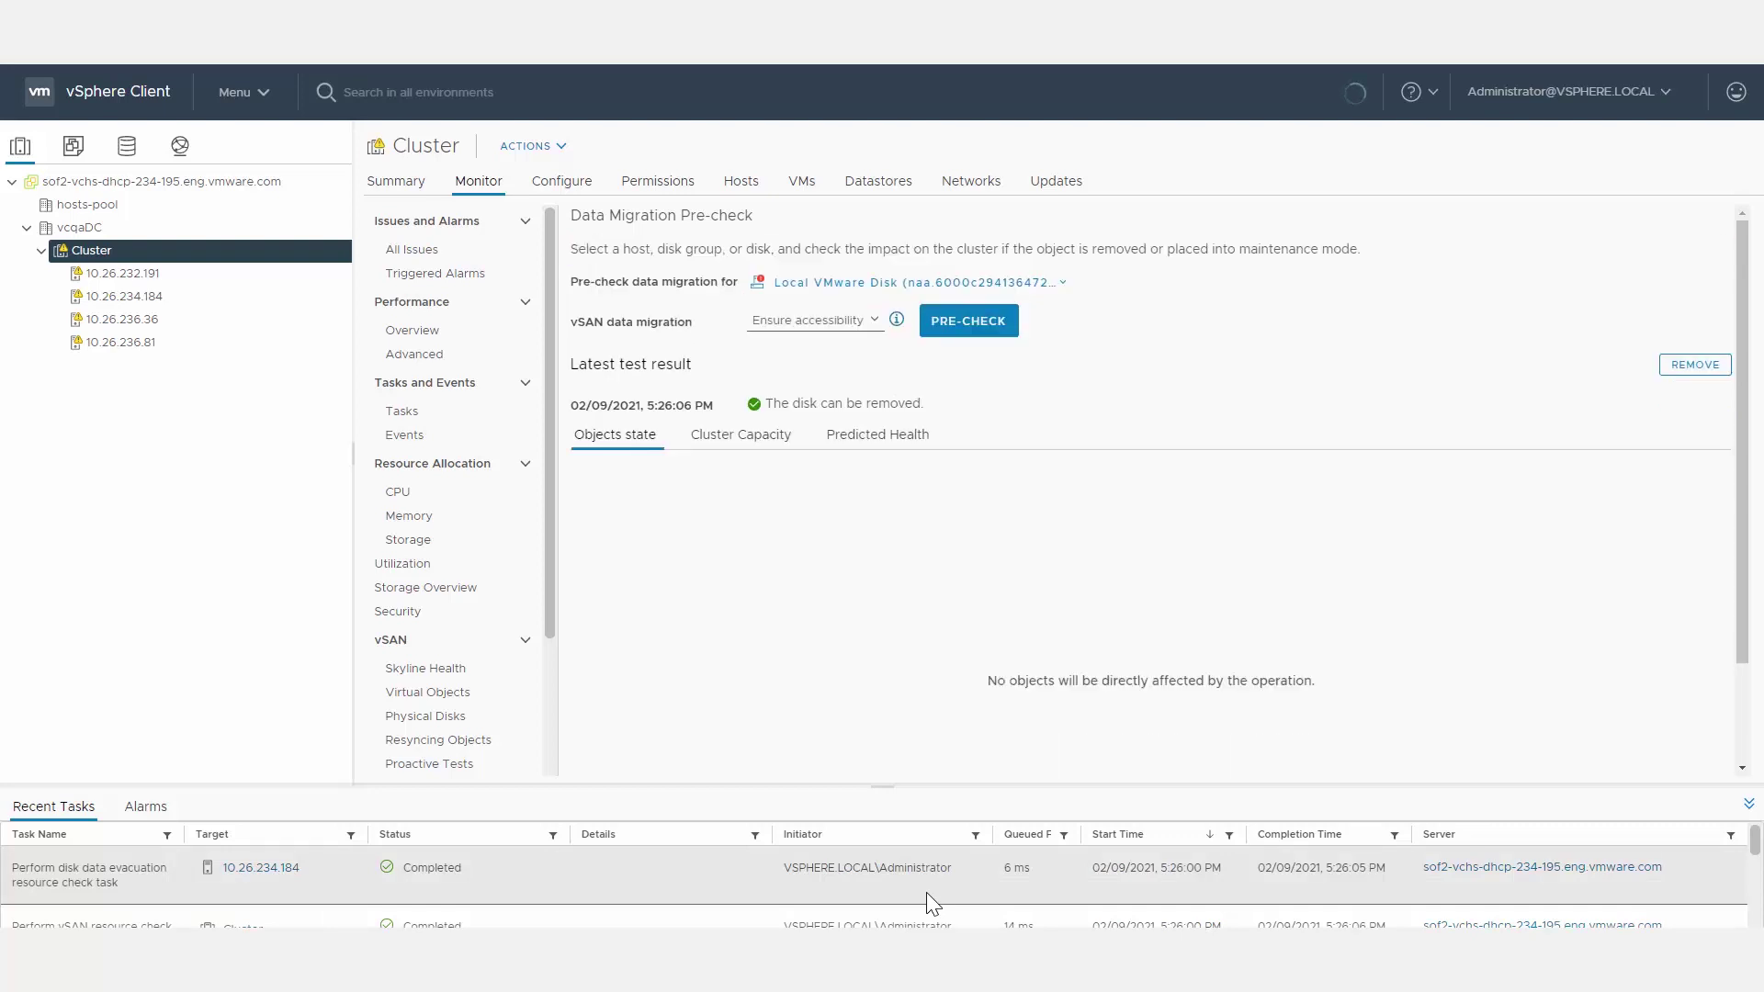
Review the pre-check's cluster capacity and predicted health, and remove the evacuated disk from its disk group with Ensure accessibility.
{"action": "left_click", "coordinate": [761, 438]}
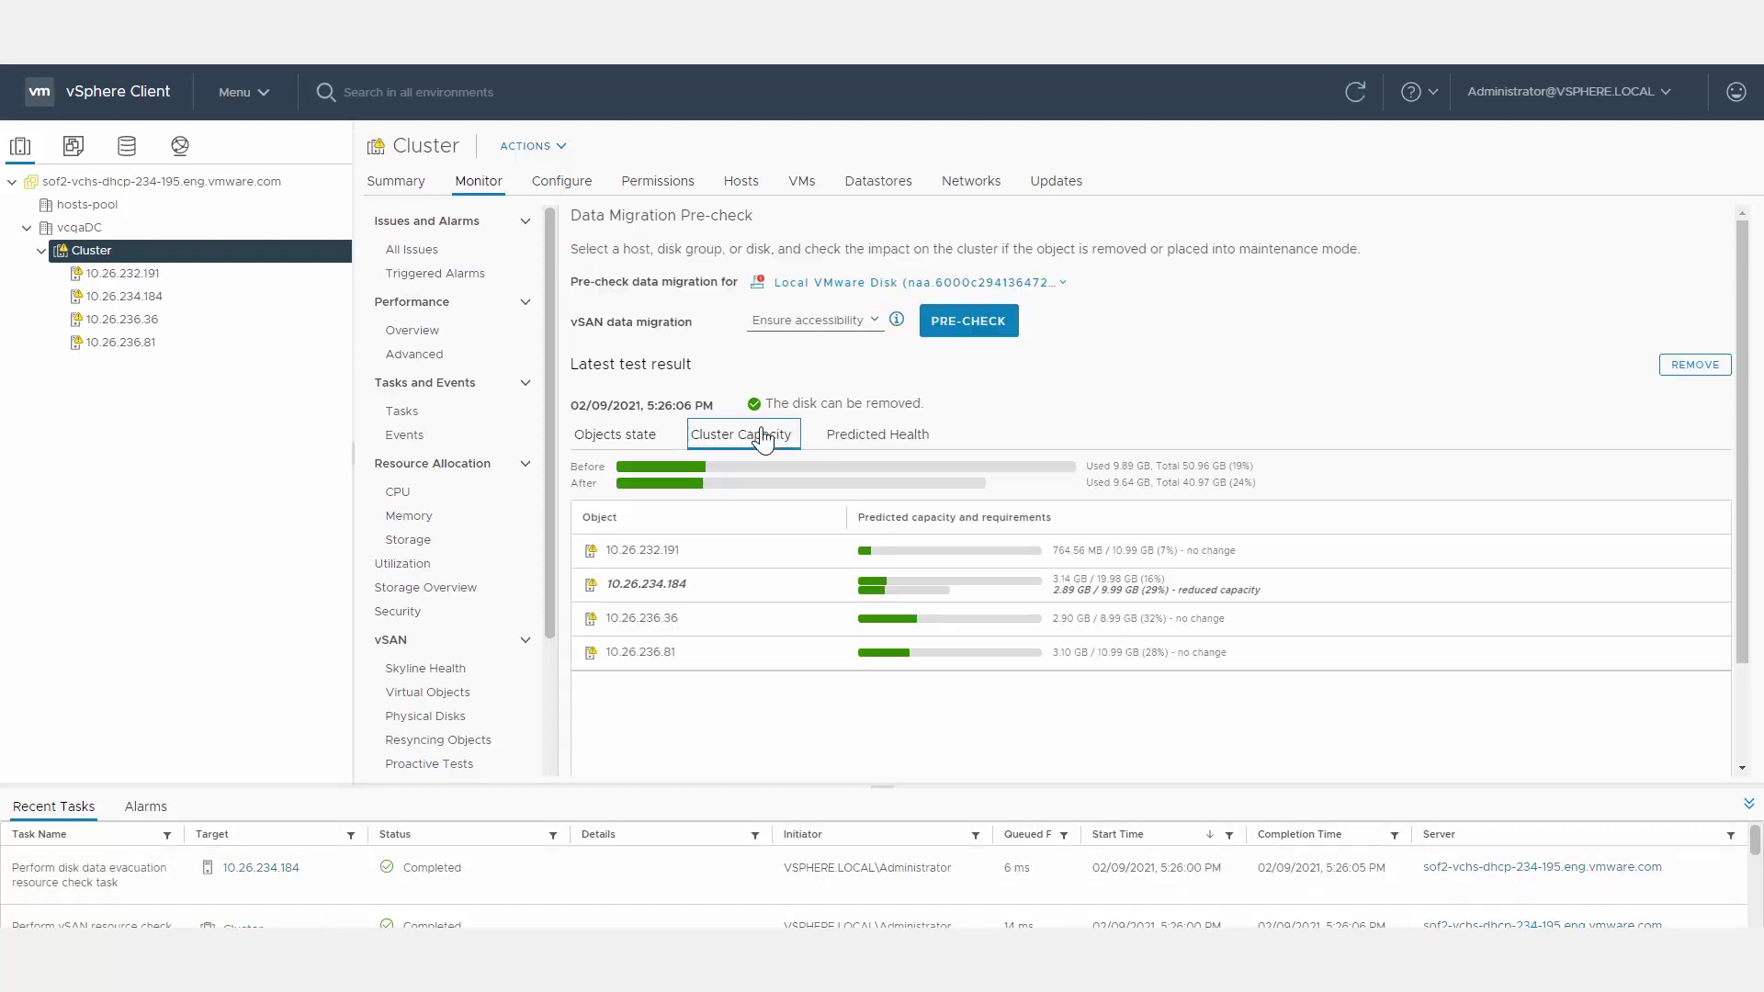
{"action": "left_click", "coordinate": [877, 436]}
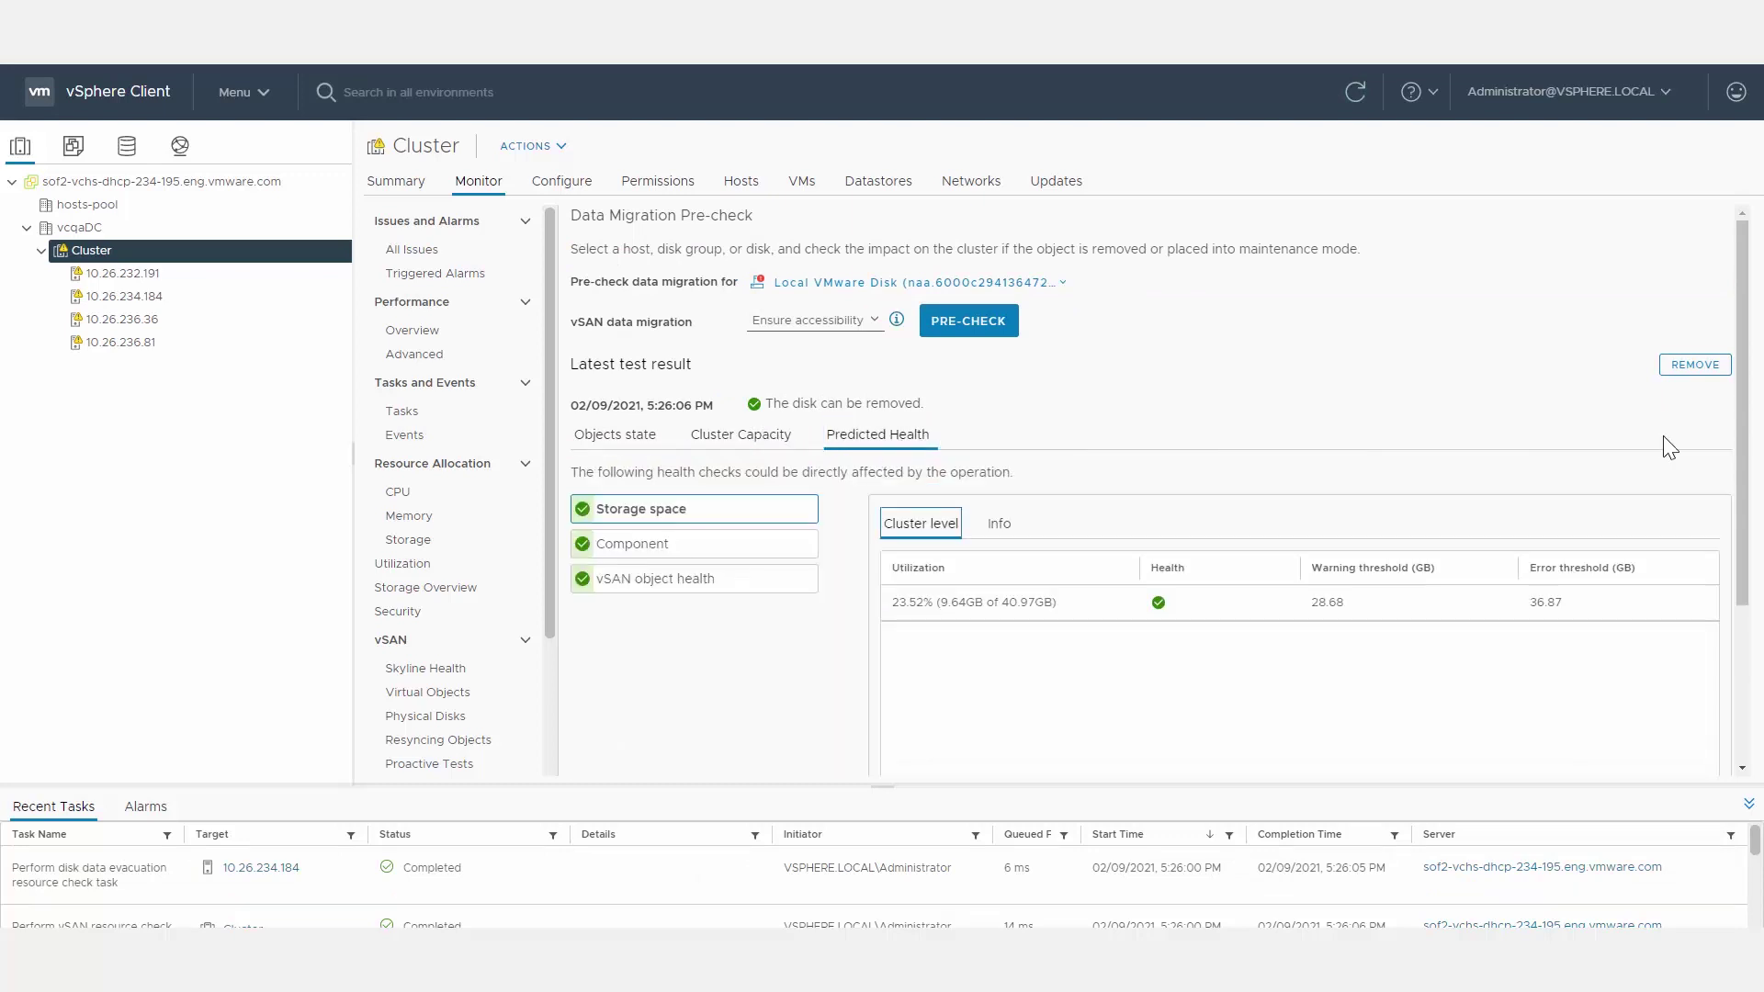
{"action": "left_click", "coordinate": [1695, 365]}
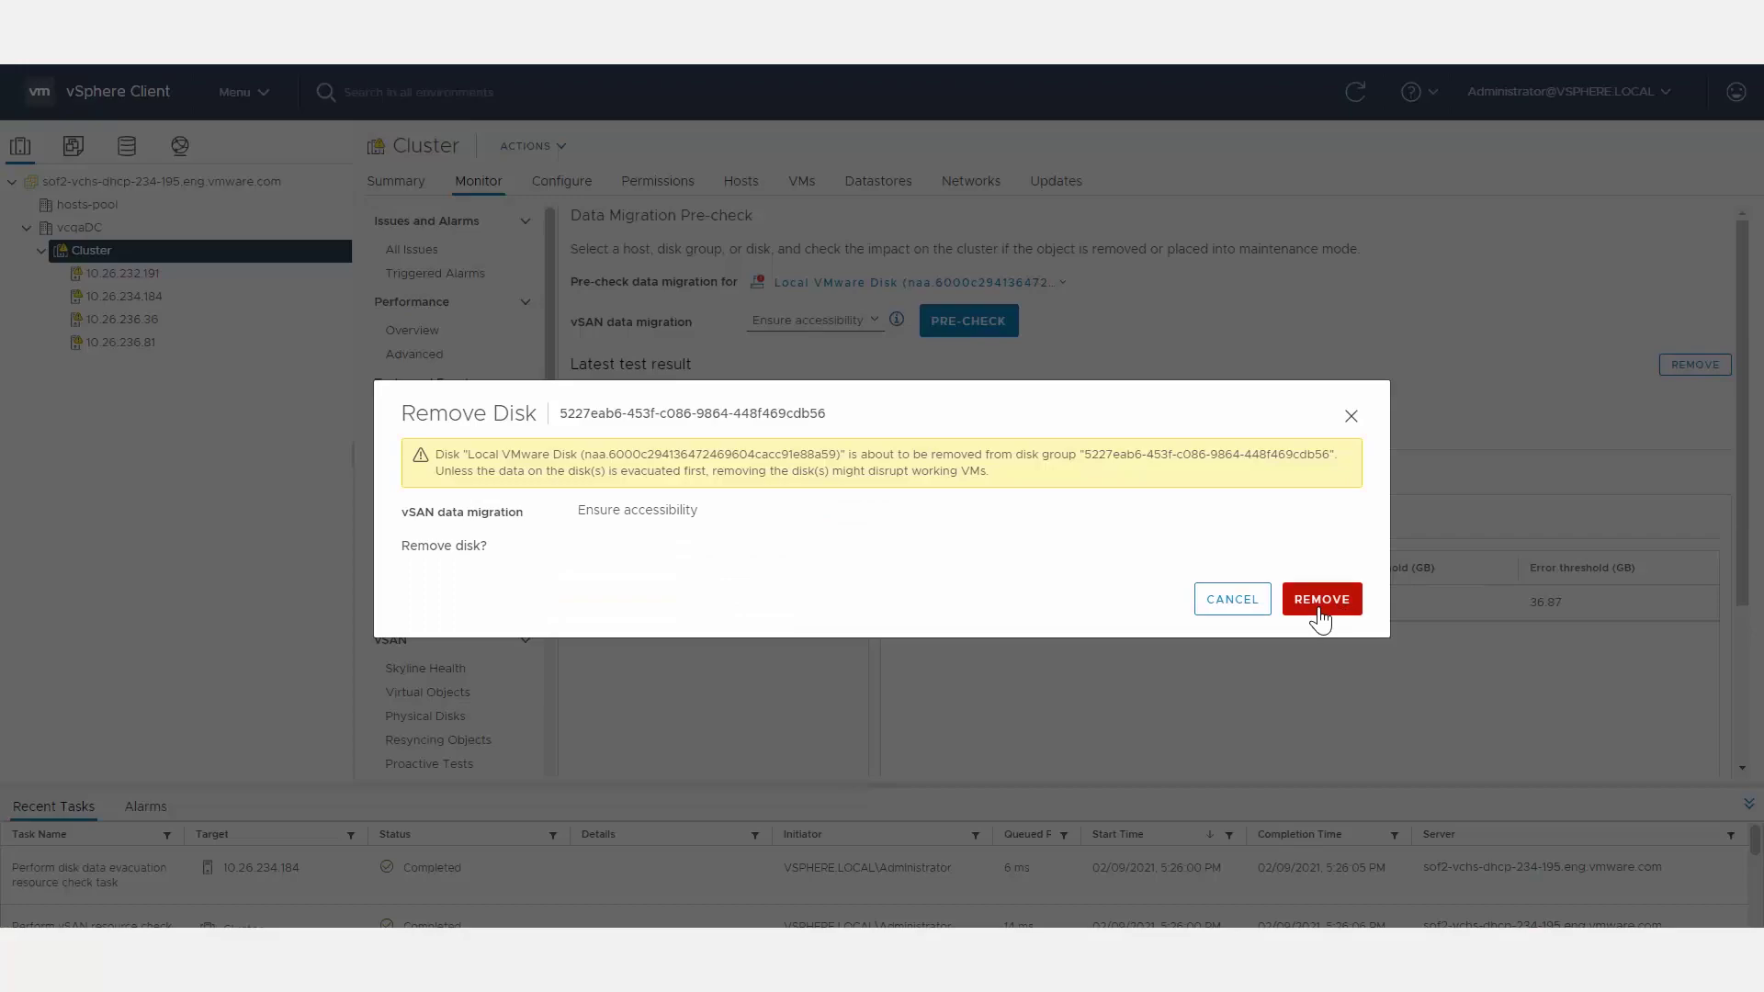
{"action": "left_click", "coordinate": [1320, 599]}
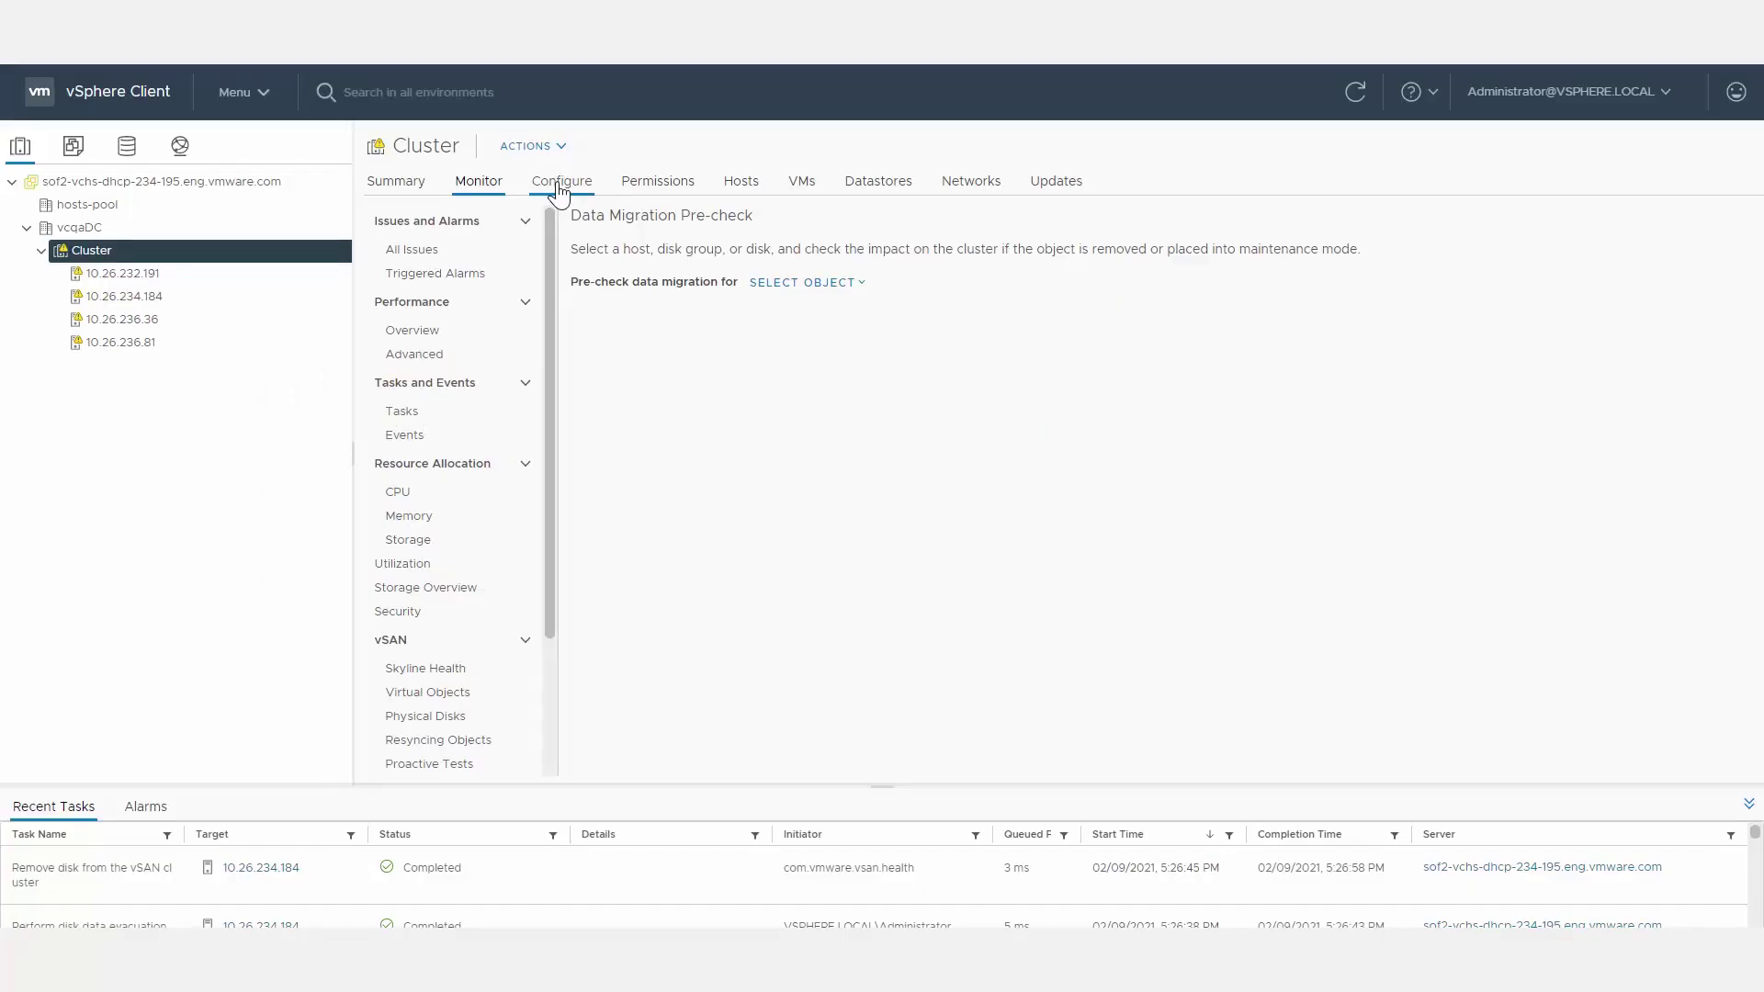
Add Local VMware Disk naa.6000c291a0dc7f8d87cb022c2afc1920 as a capacity disk to host 10.26.234.184's disk group.
{"action": "left_click", "coordinate": [561, 181]}
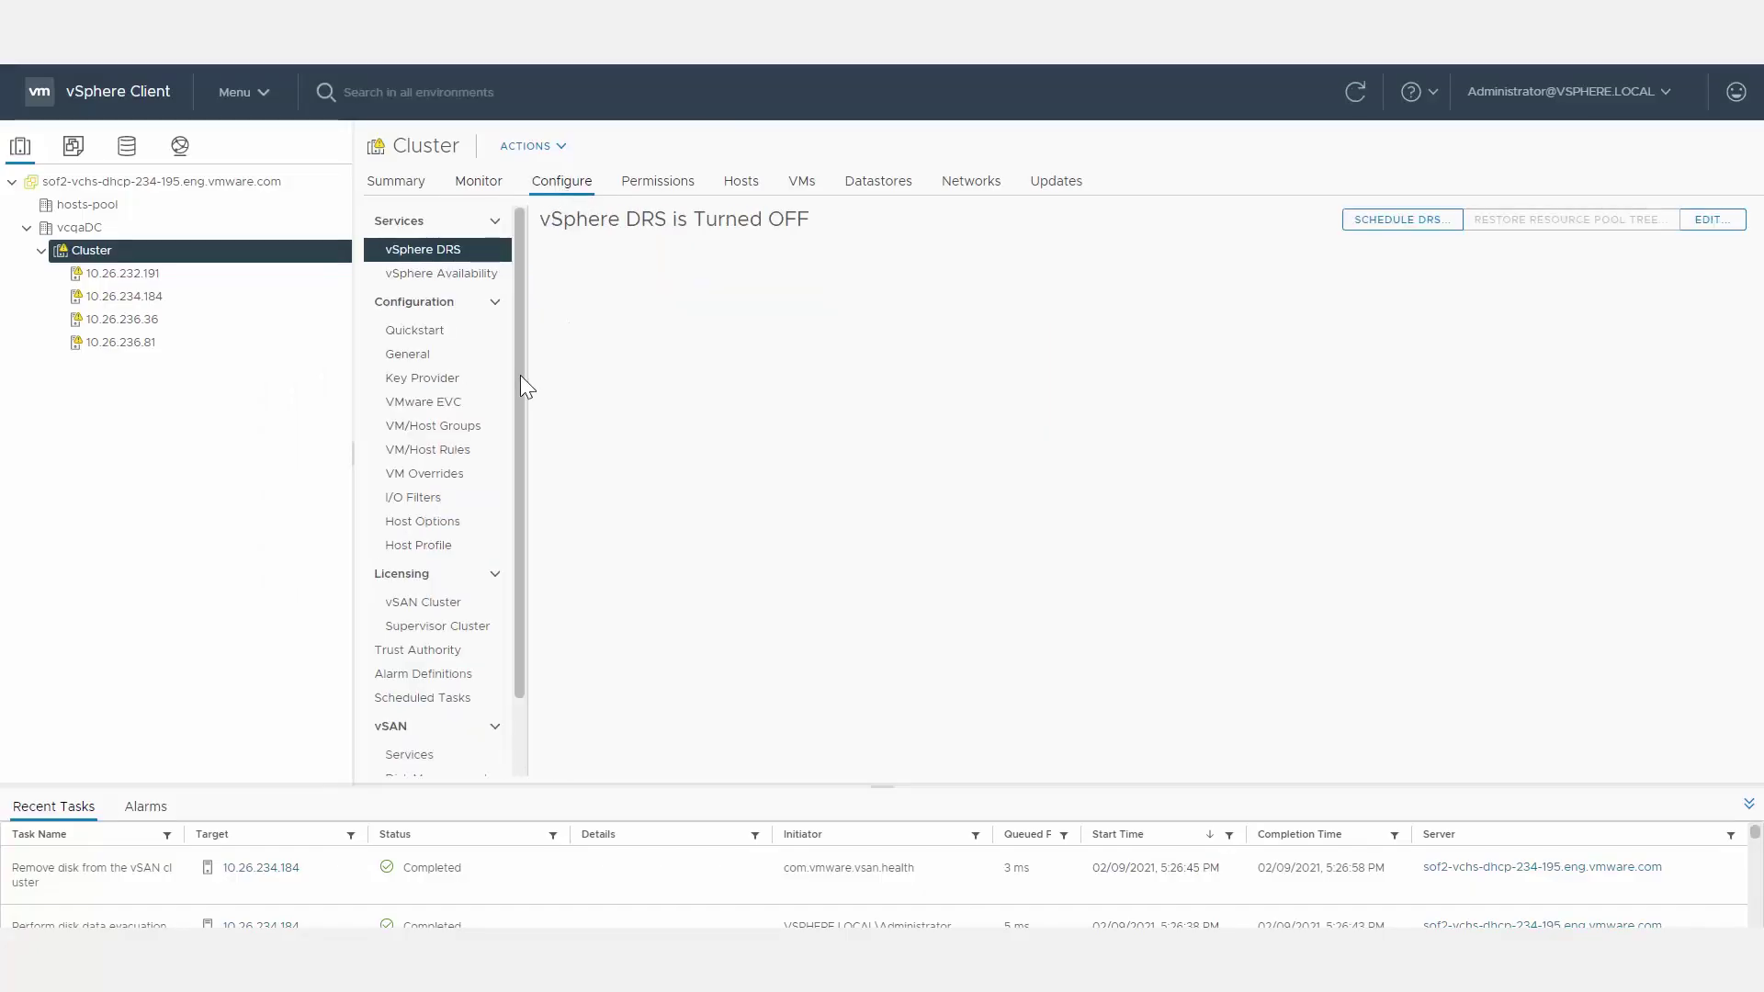
{"action": "left_click_drag", "start_coordinate": [520, 374], "coordinate": [520, 450]}
{"action": "left_click", "coordinate": [436, 691]}
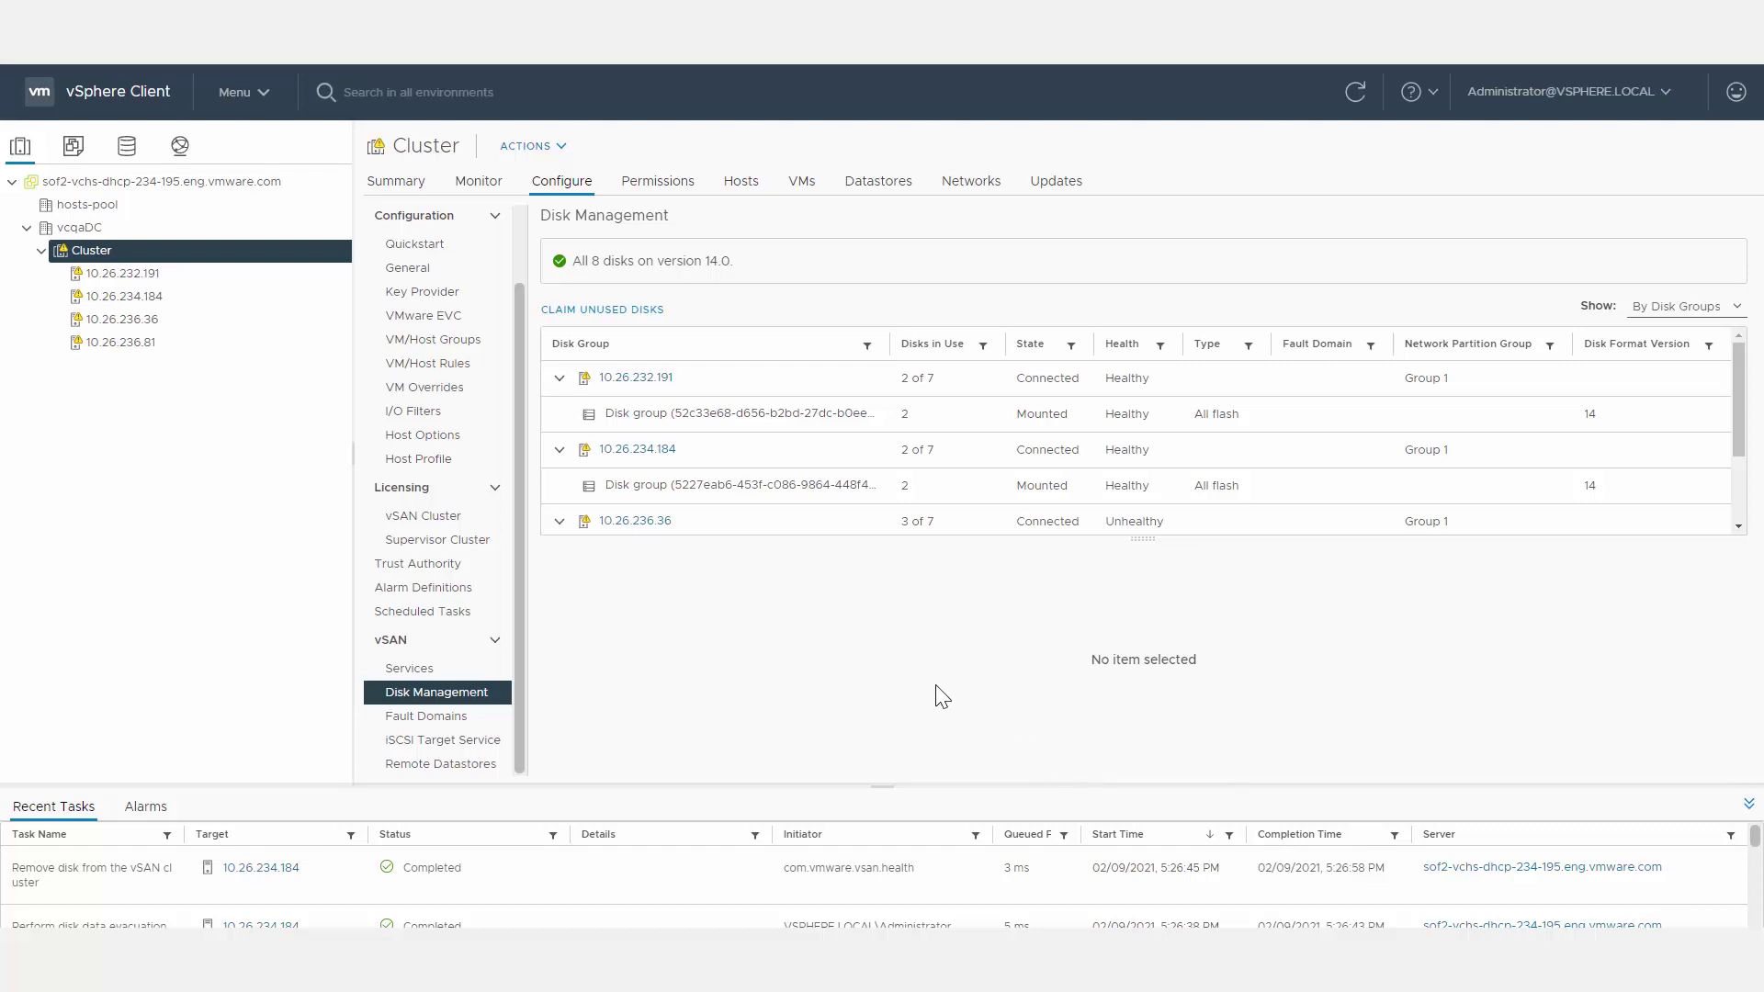
{"action": "left_click", "coordinate": [685, 485]}
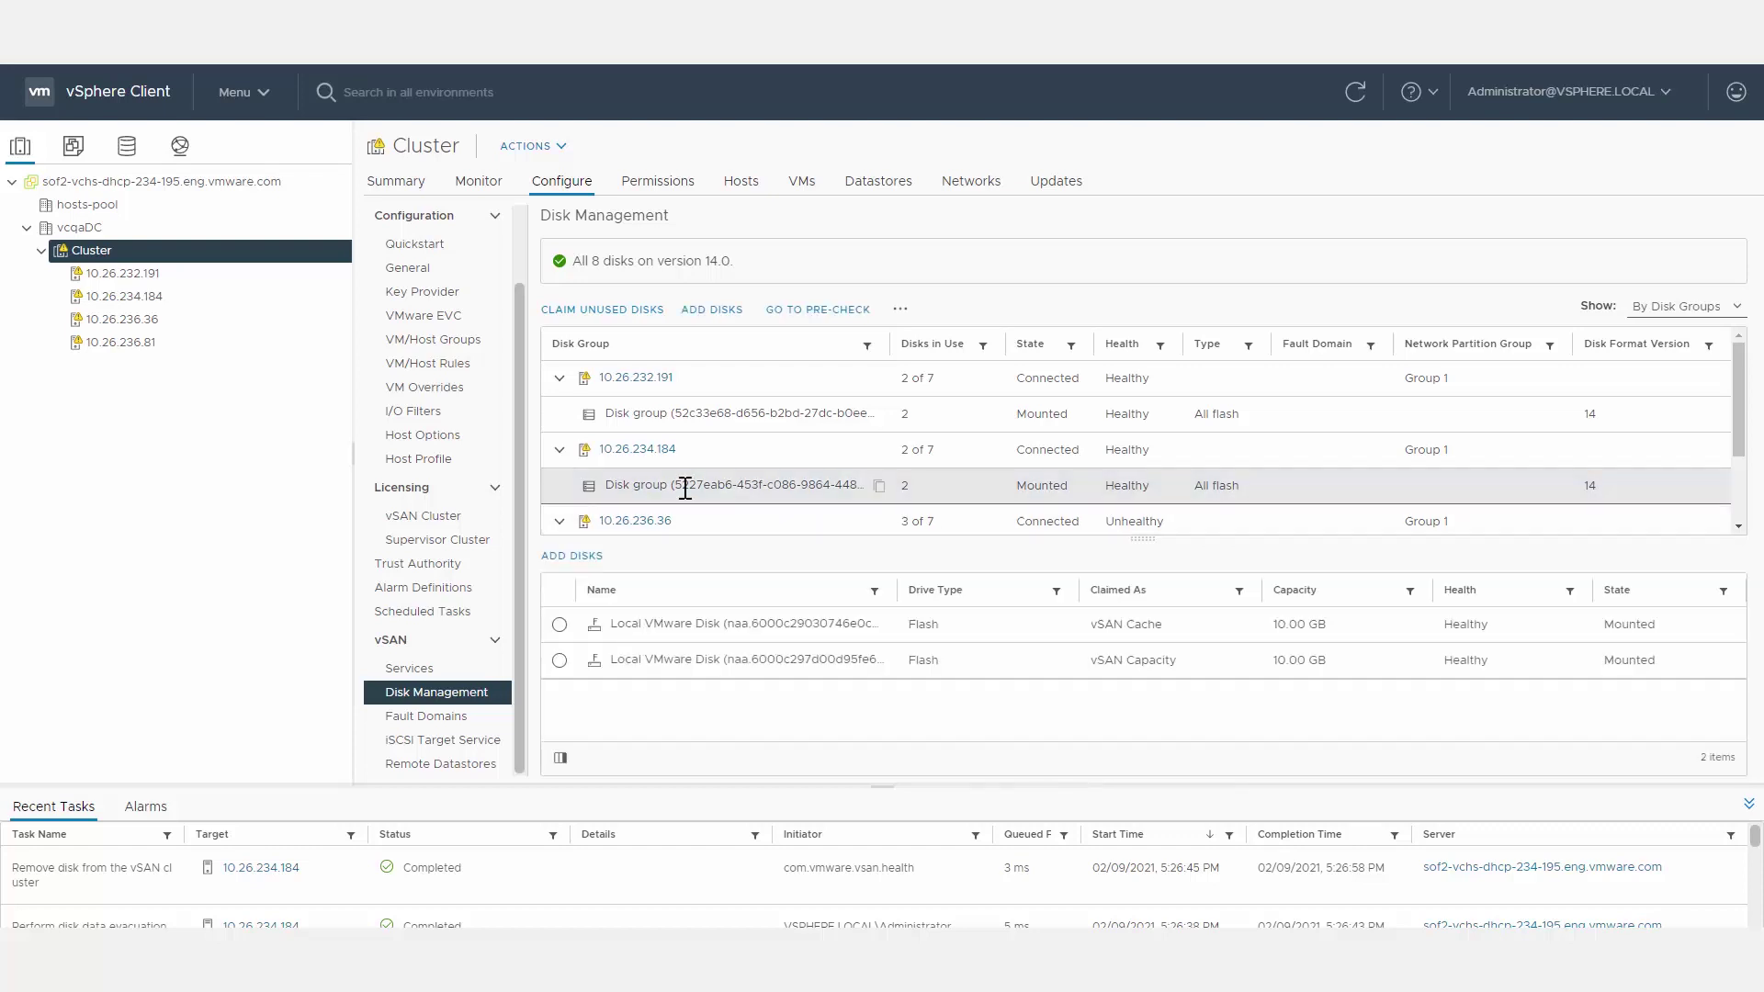
{"action": "left_click", "coordinate": [574, 556]}
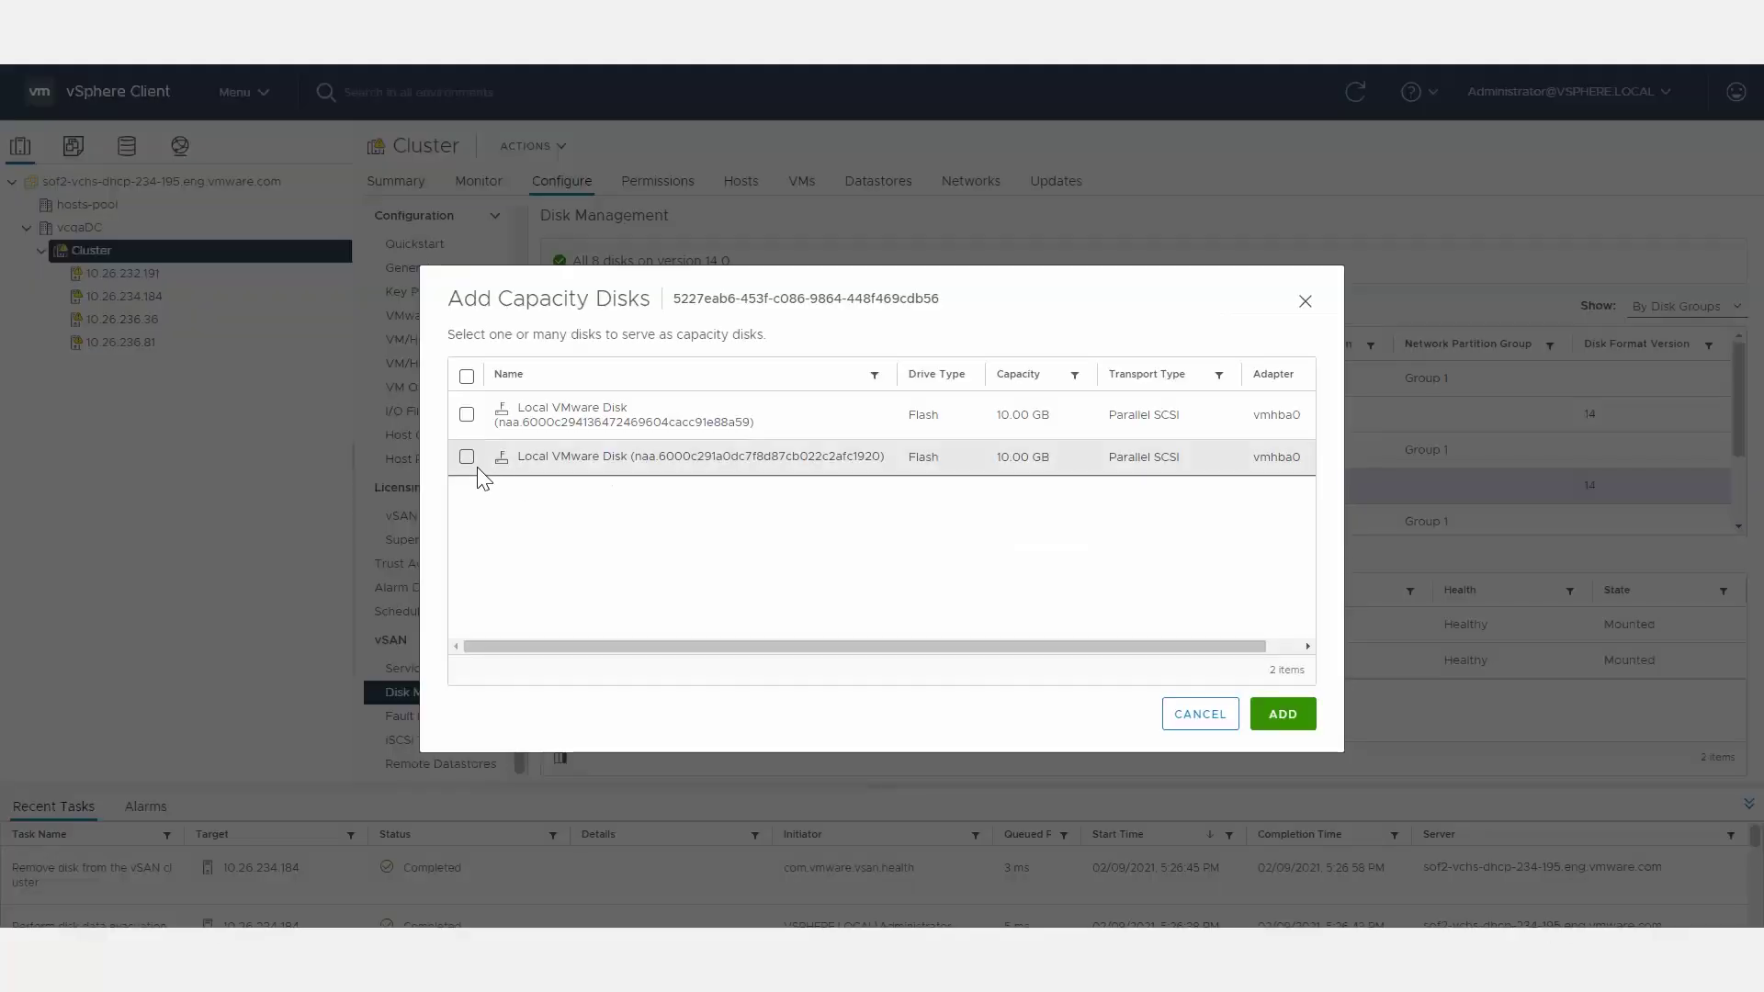
{"action": "left_click", "coordinate": [466, 456]}
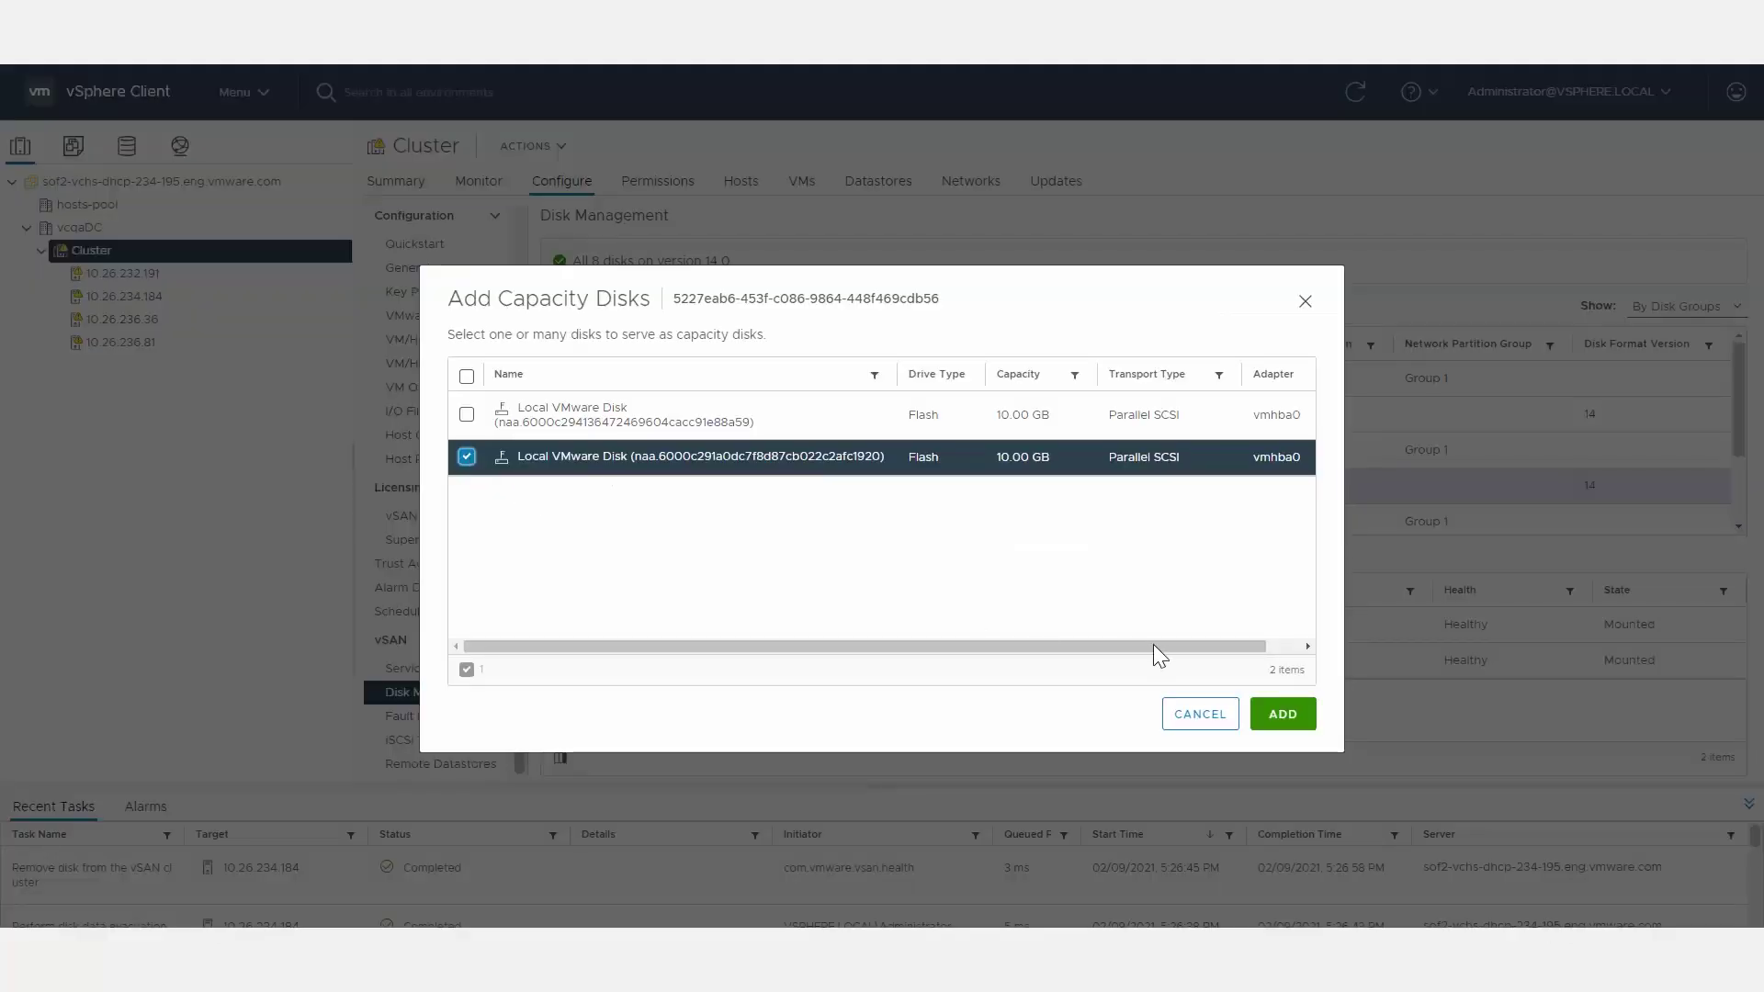
{"action": "left_click", "coordinate": [1284, 715]}
View the vSAN Disk Balance check overview in the cluster's Skyline Health.
{"action": "left_click", "coordinate": [481, 186]}
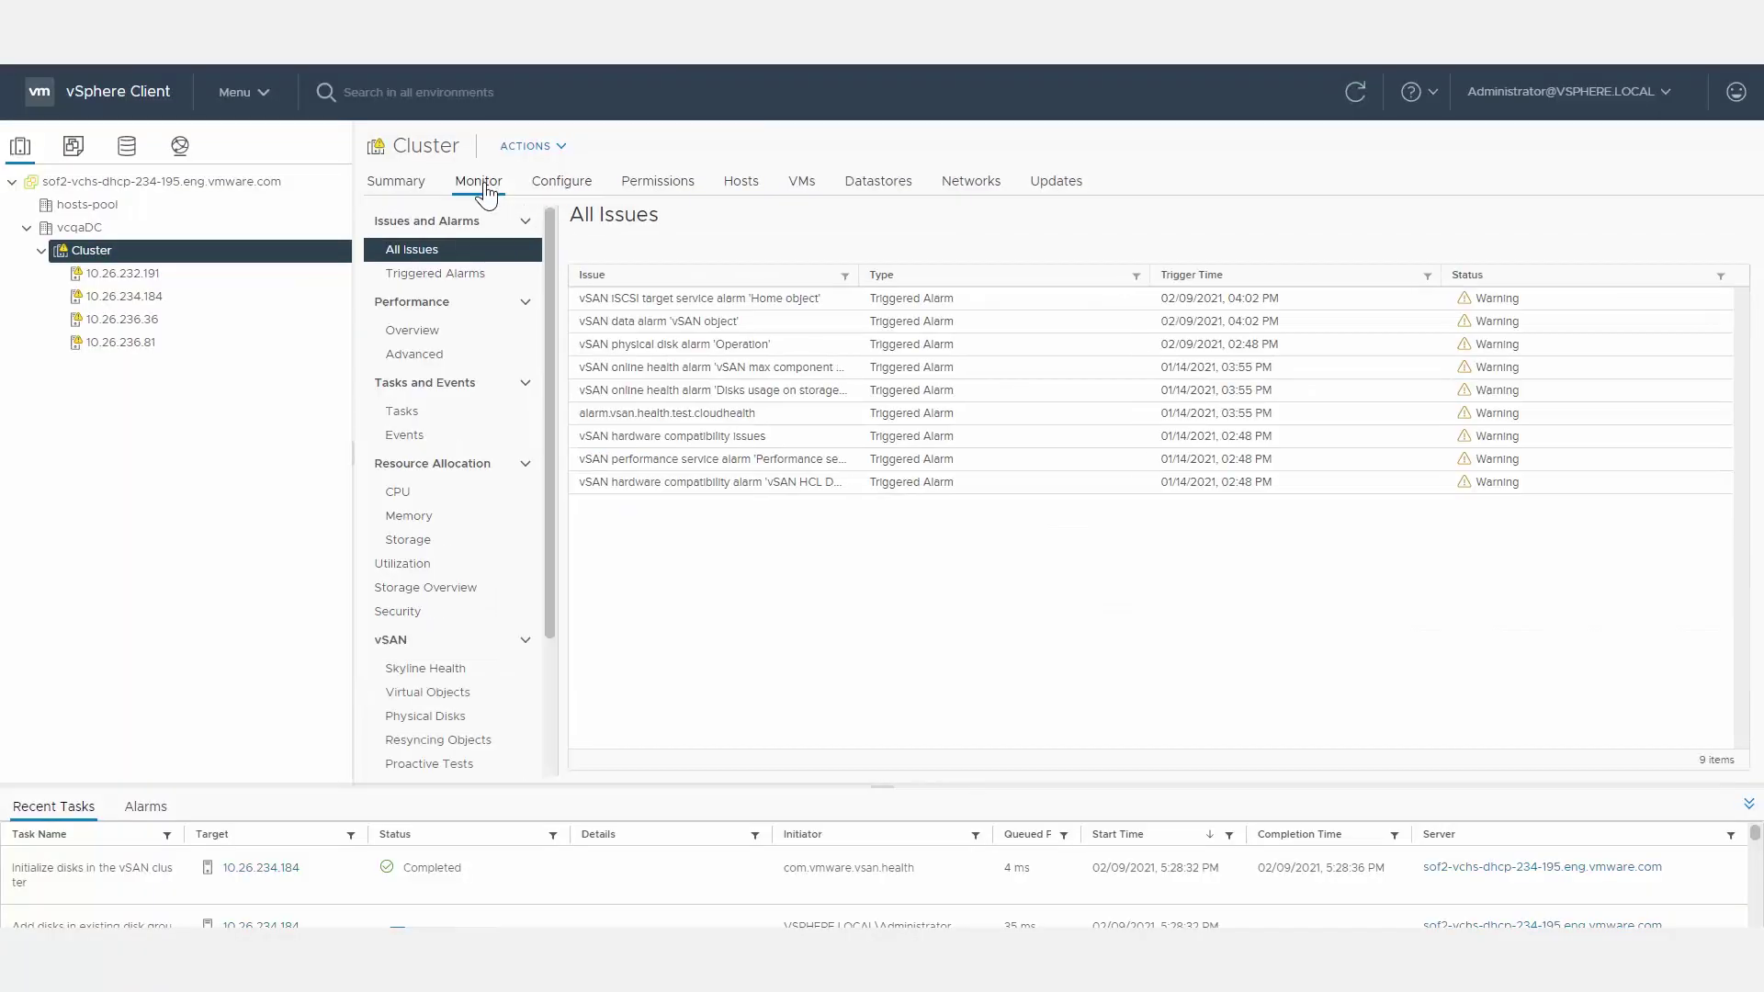
{"action": "left_click", "coordinate": [439, 669]}
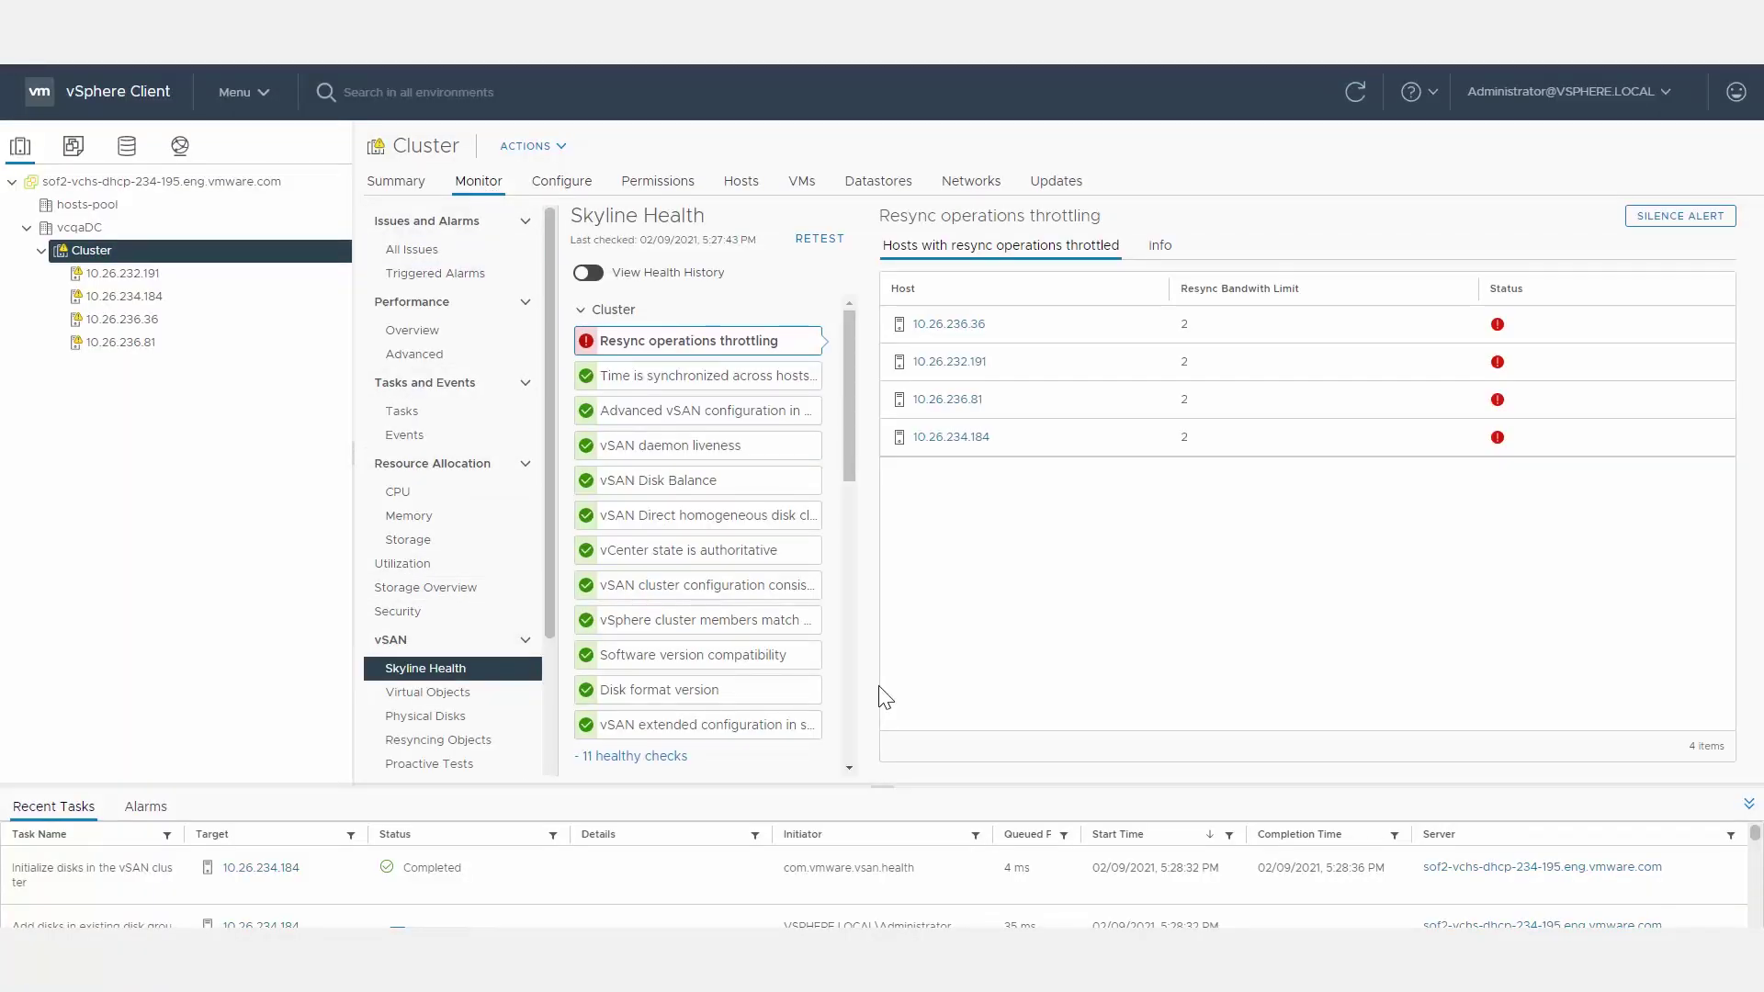
{"action": "left_click", "coordinate": [681, 481]}
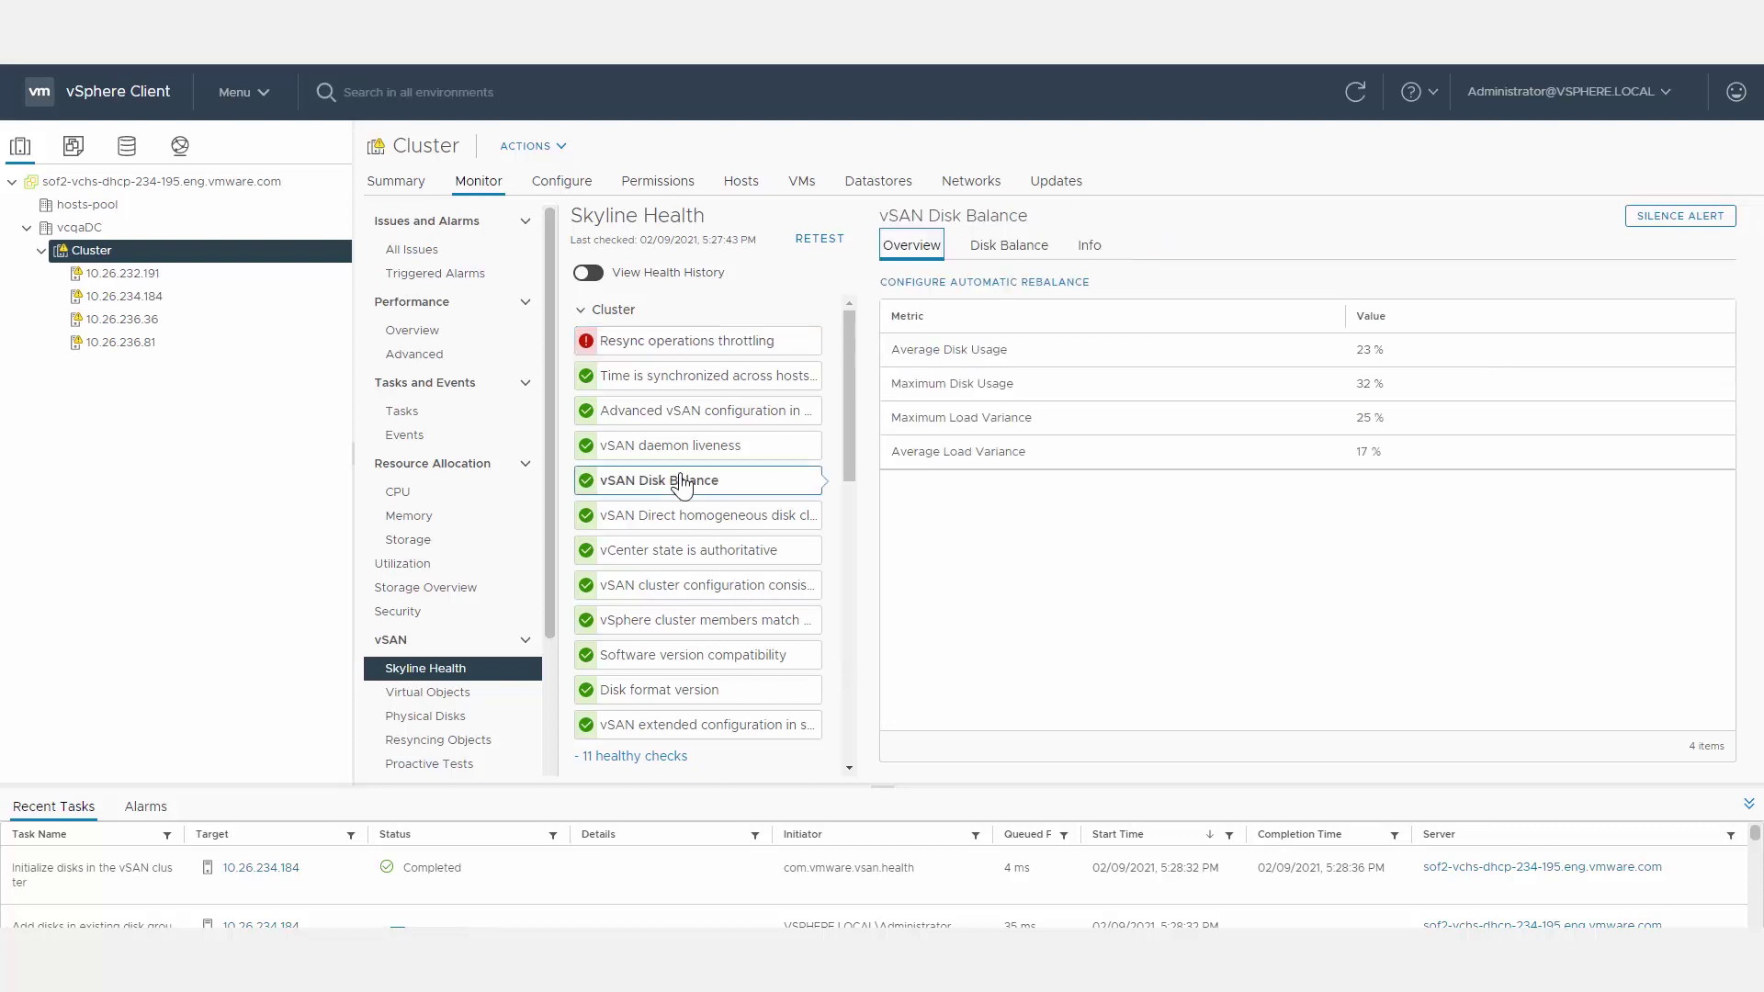